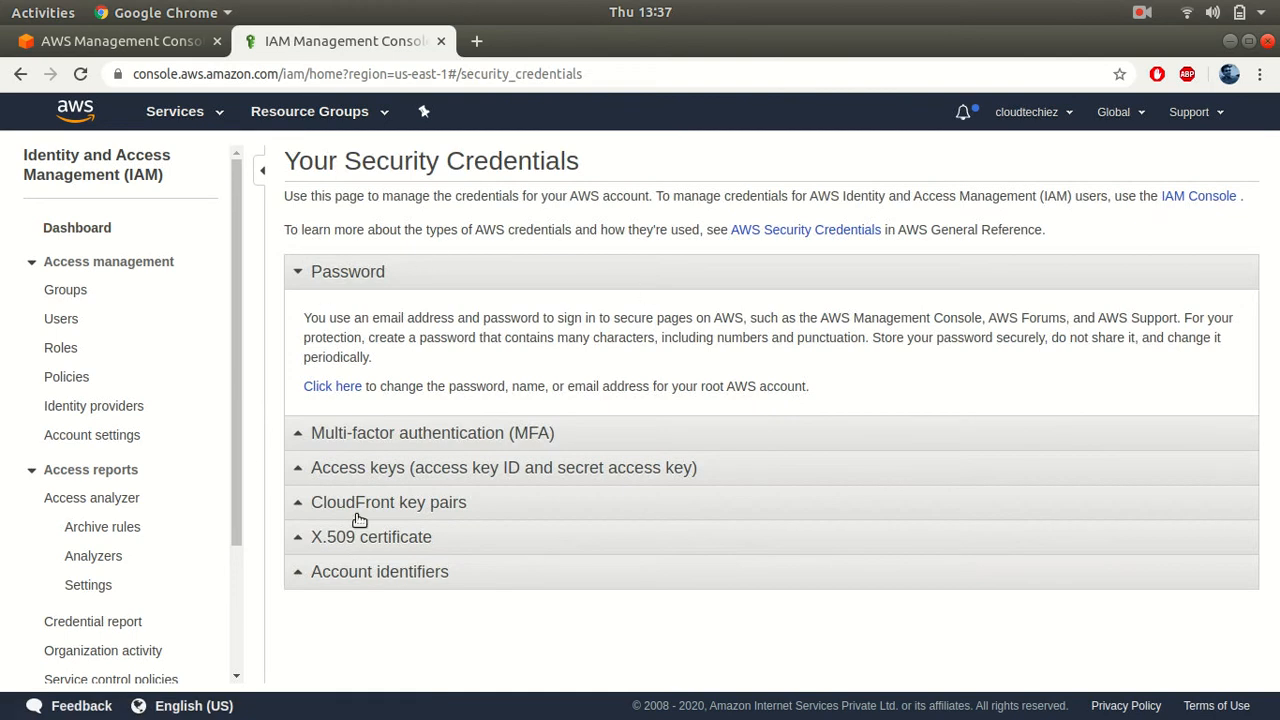
# Step: Begin virtual MFA device activation for the root account and open the compatible-applications list
pyautogui.click(452, 435)
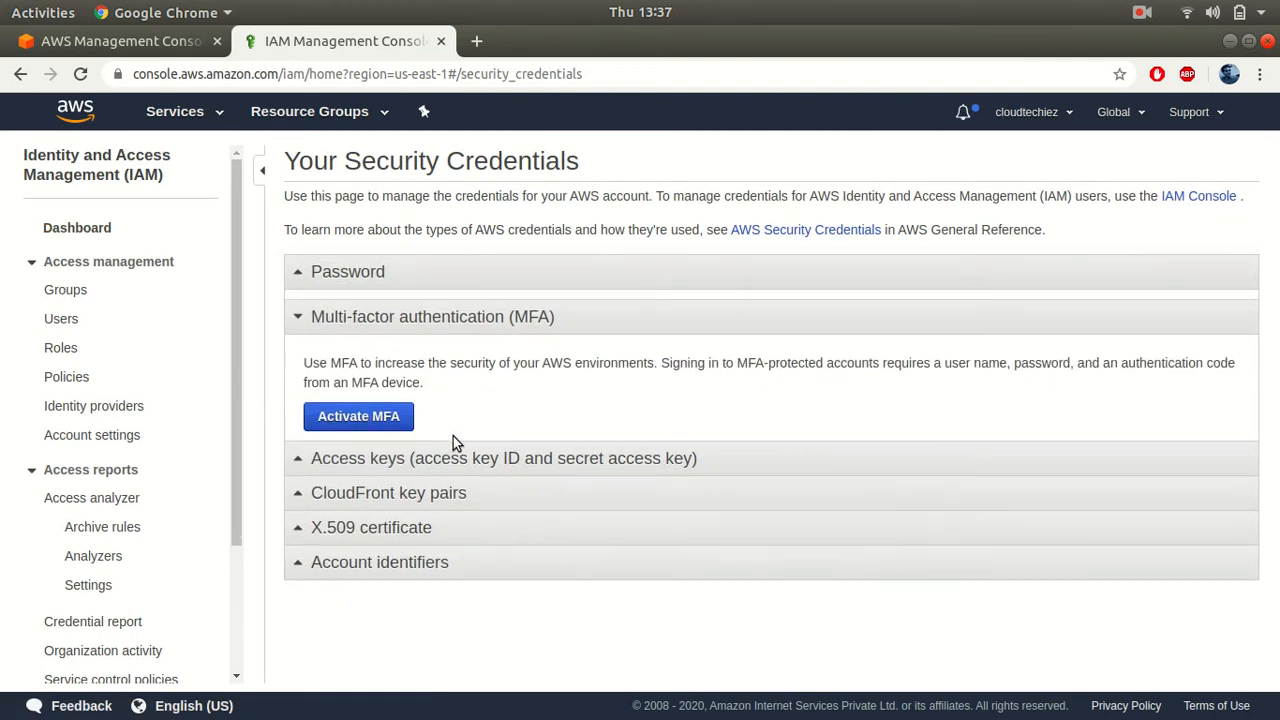
pyautogui.click(367, 405)
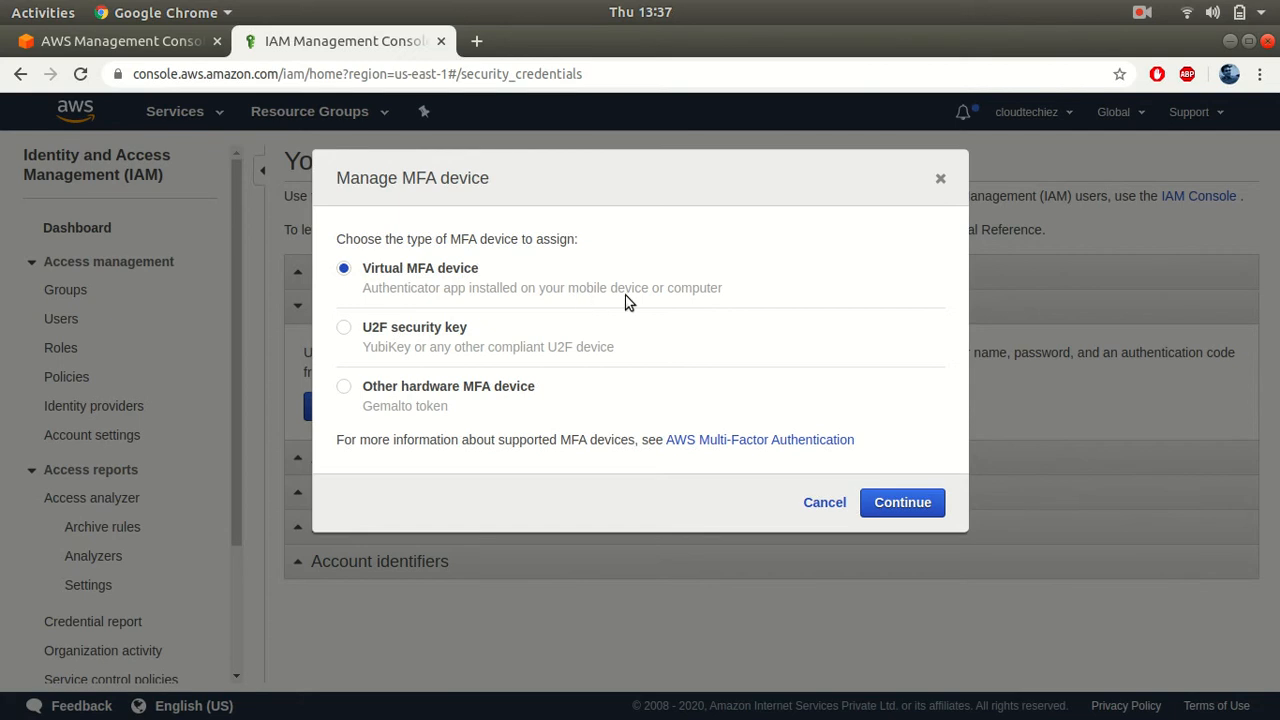
pyautogui.click(897, 502)
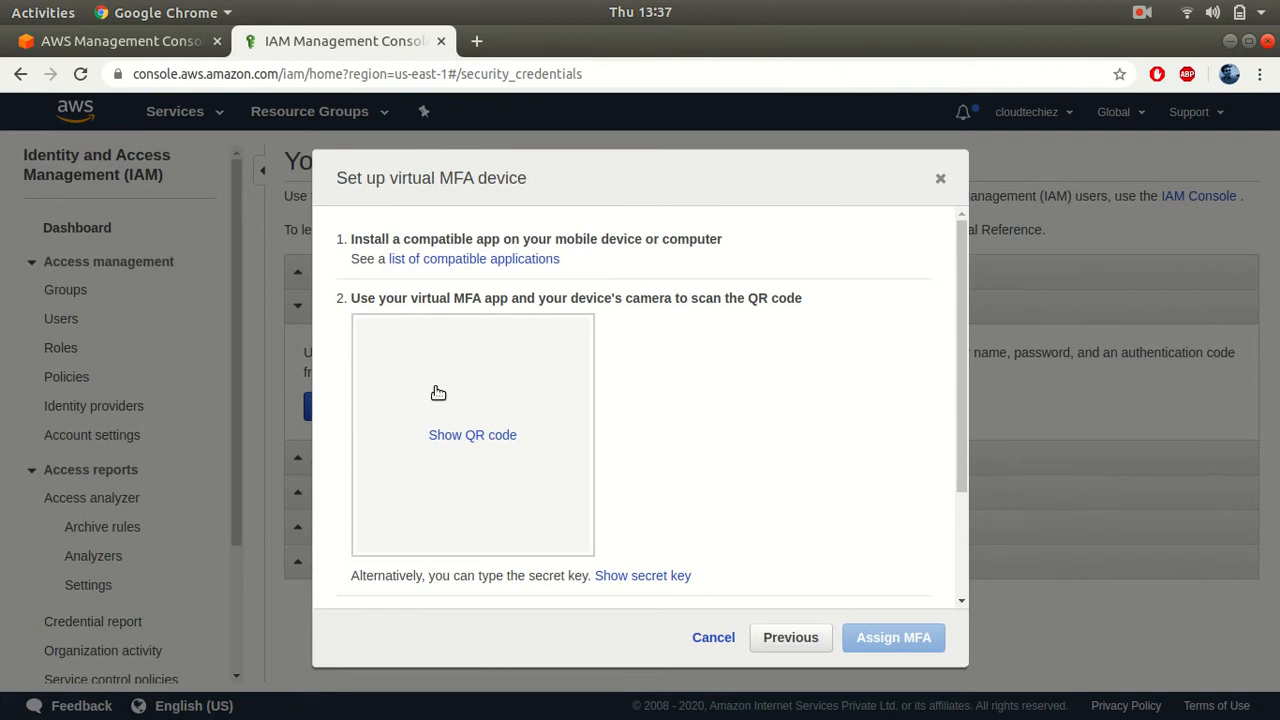
pyautogui.click(429, 261)
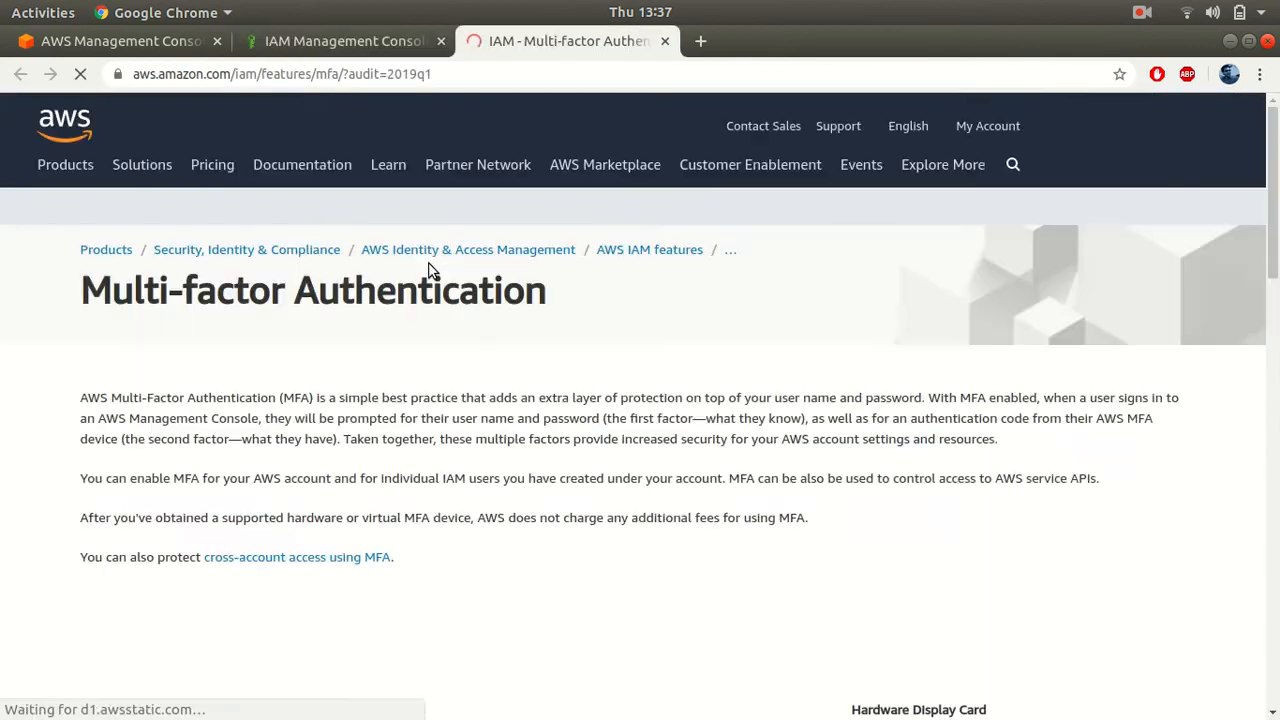
# Step: Scroll through the Virtual MFA Applications list of supported authenticator apps
pyautogui.scroll(-3, 554, 494)
pyautogui.scroll(-1, 556, 500)
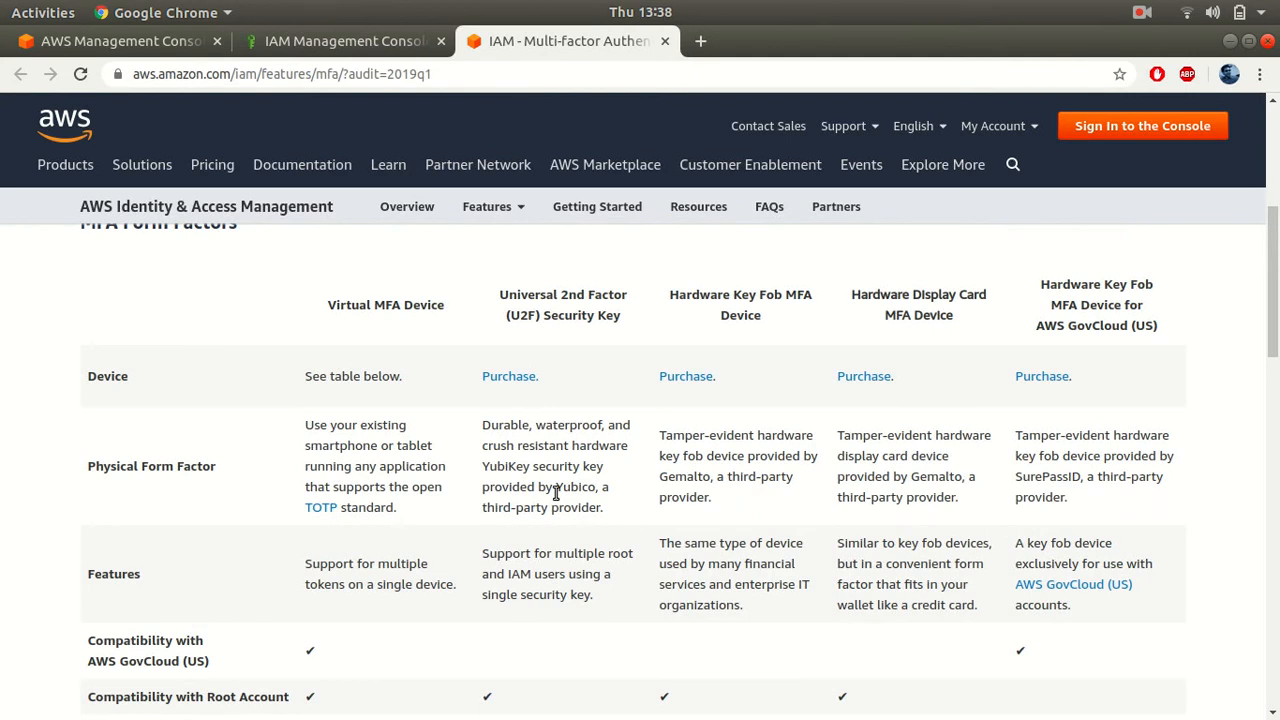
pyautogui.scroll(-5, 556, 493)
pyautogui.scroll(1, 556, 493)
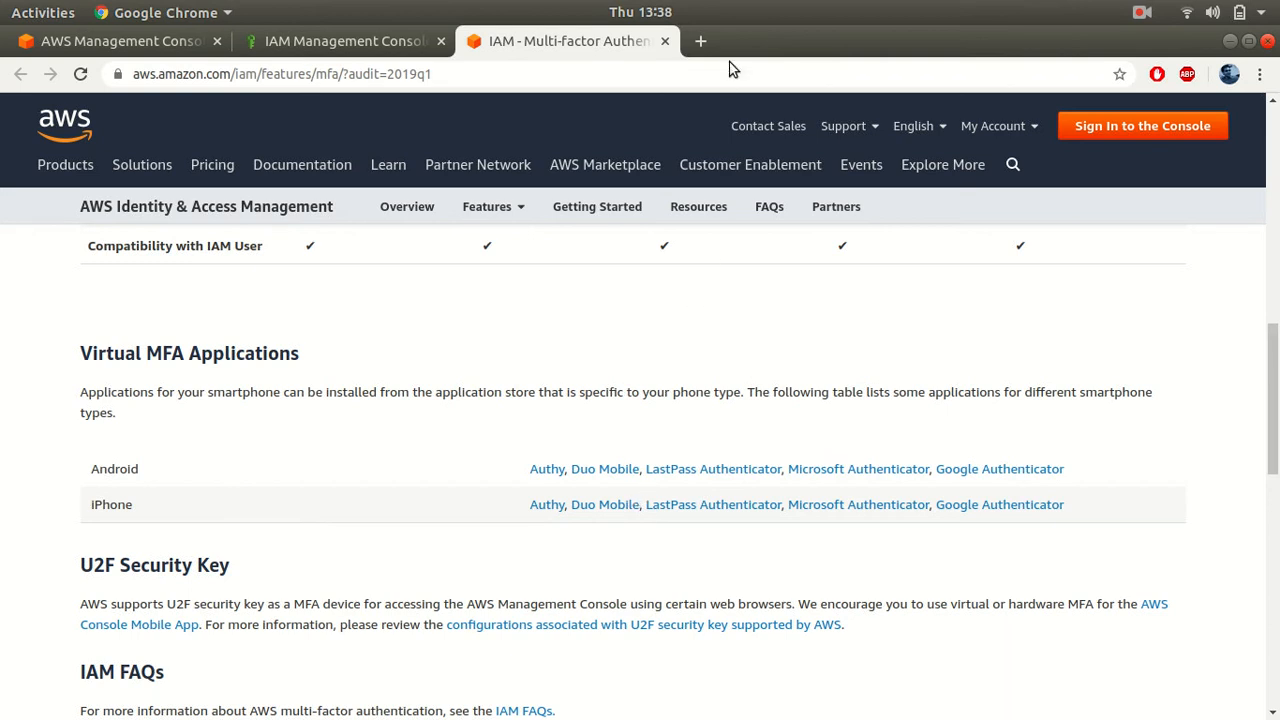
# Step: Search Google for 'play store' in a new browser tab
pyautogui.click(700, 41)
pyautogui.write('play store')
pyautogui.press('Return')
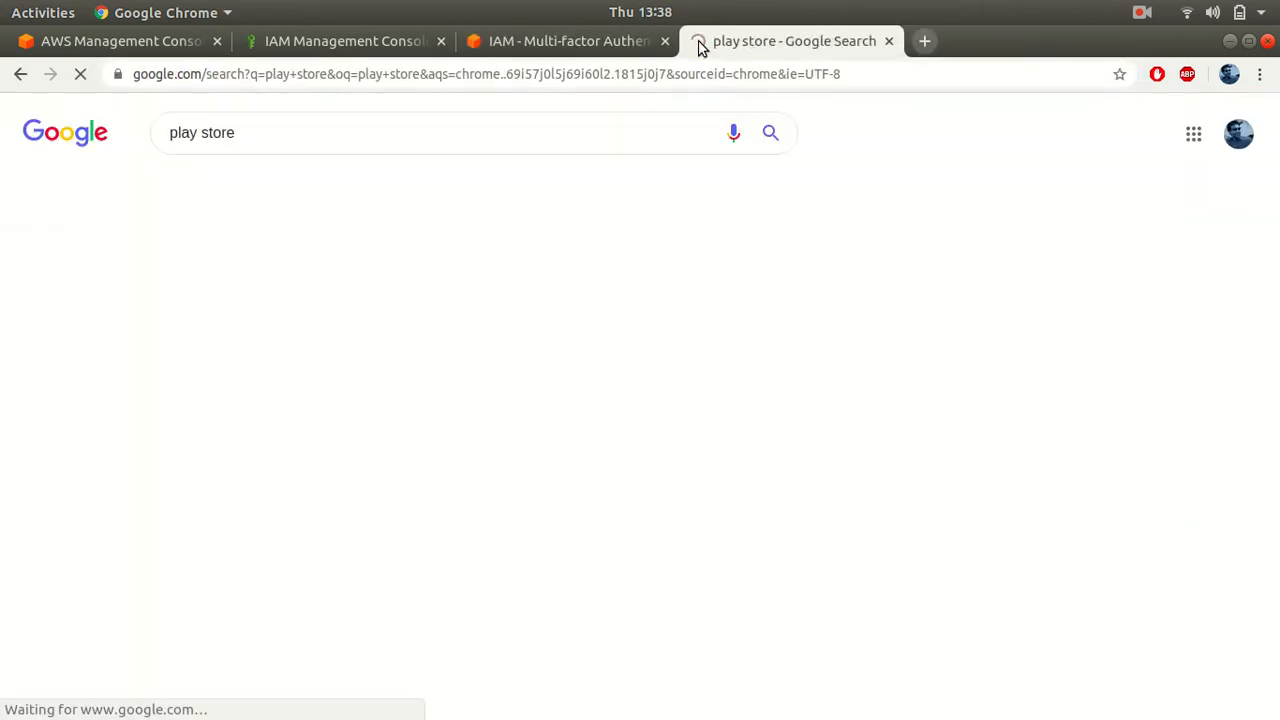
# Step: Open Google Play from the 'play store' search results
pyautogui.click(240, 592)
pyautogui.click(560, 45)
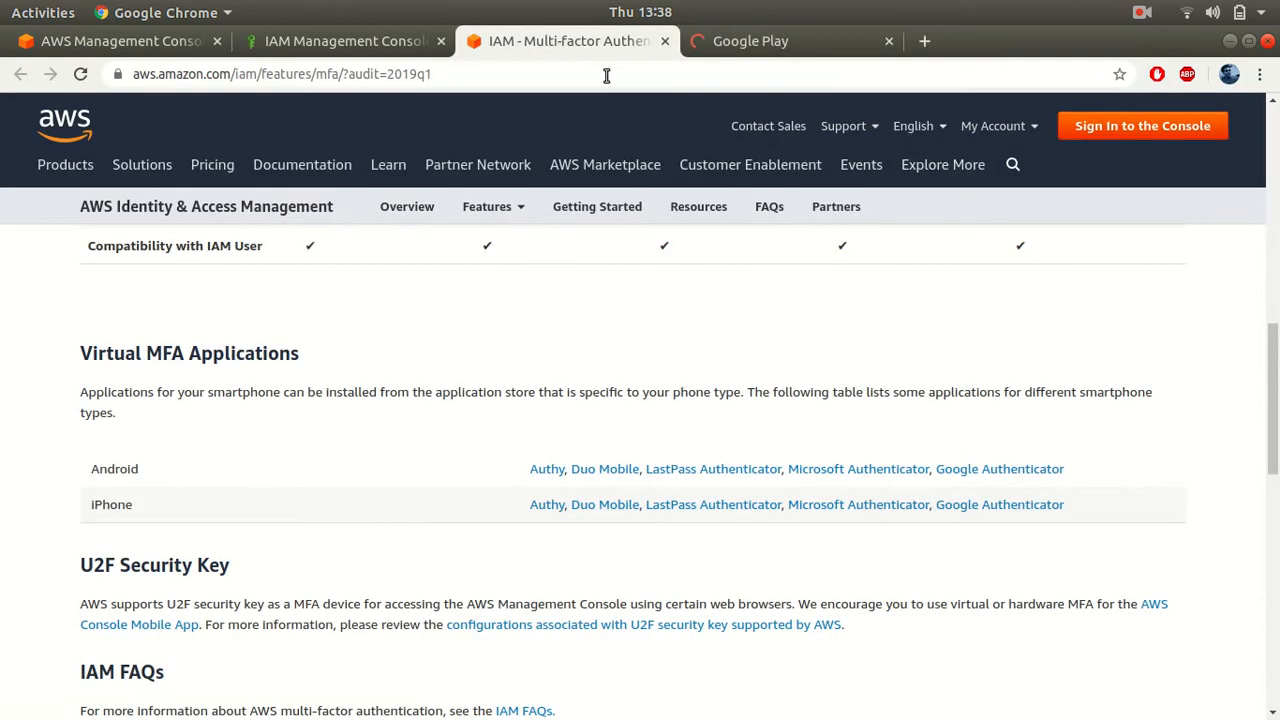
pyautogui.click(778, 45)
# Step: Find the Google Authenticator app page in Google Play, then return to the AWS MFA docs
pyautogui.click(438, 120)
pyautogui.write('g')
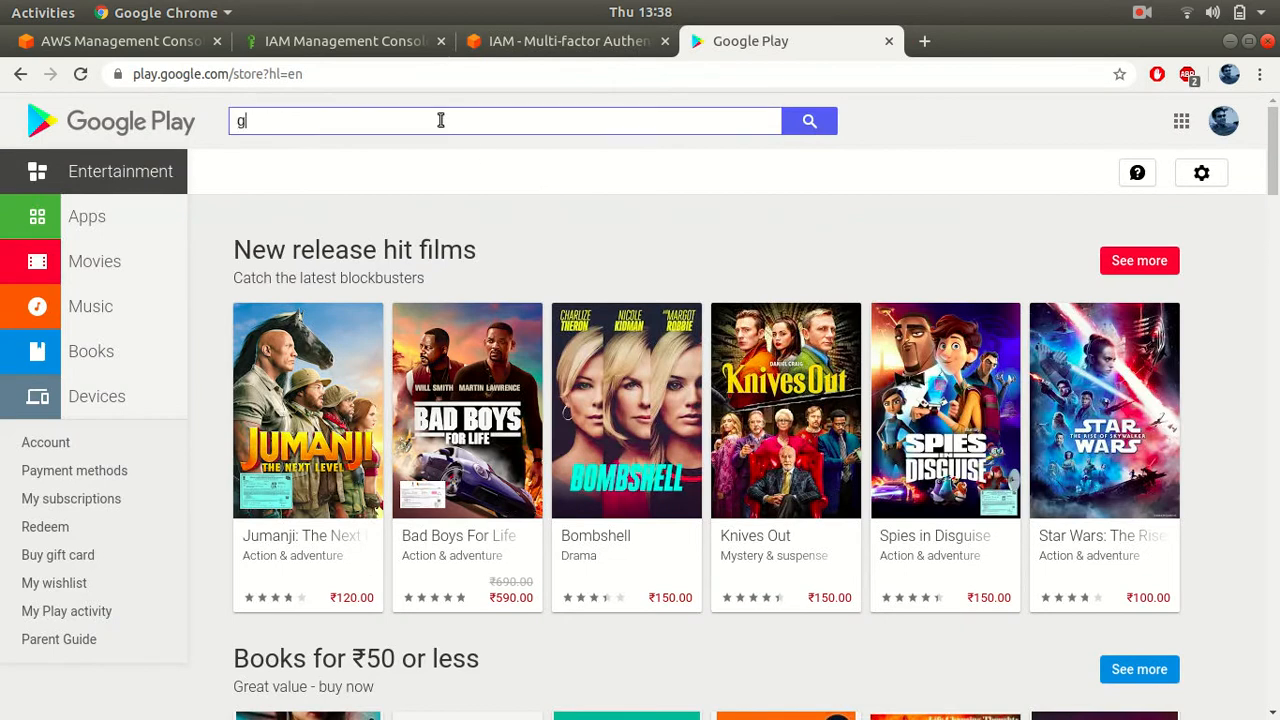
pyautogui.write('oogle ayuth')
pyautogui.press('BackSpace')
pyautogui.press('BackSpace')
pyautogui.press('BackSpace')
pyautogui.press('BackSpace')
pyautogui.write('uthenm')
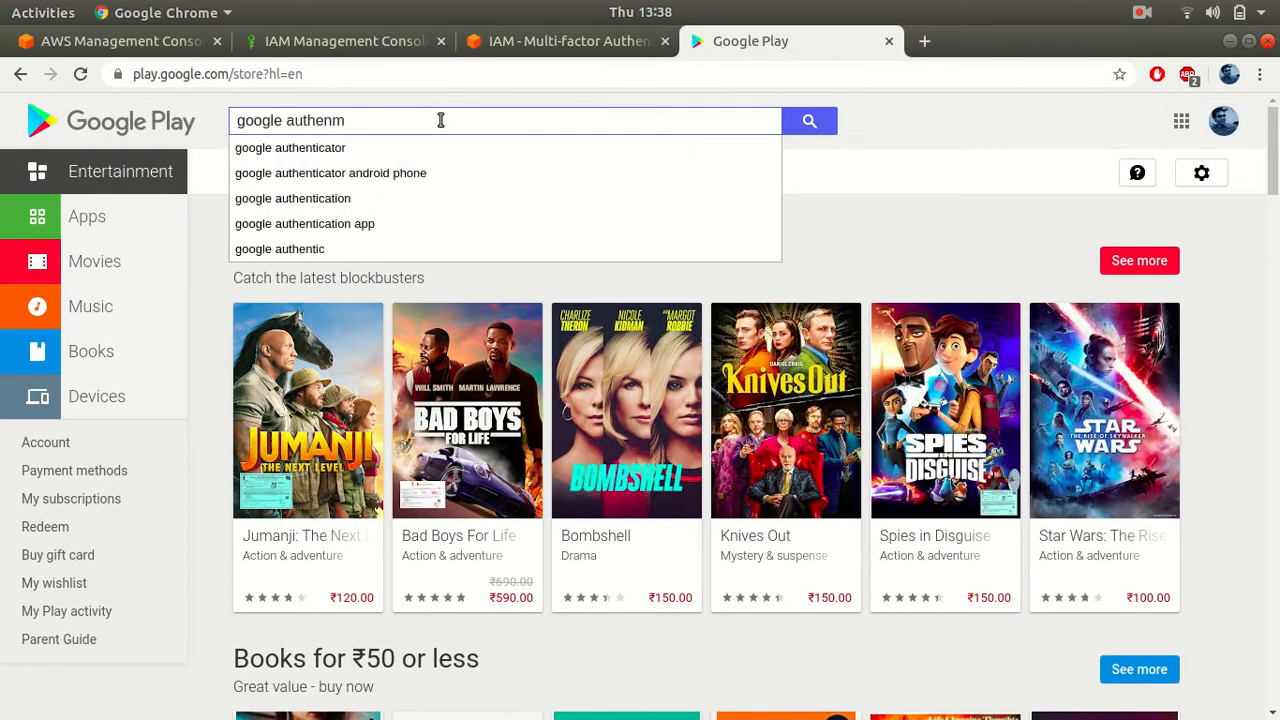
pyautogui.press('Down')
pyautogui.press('Return')
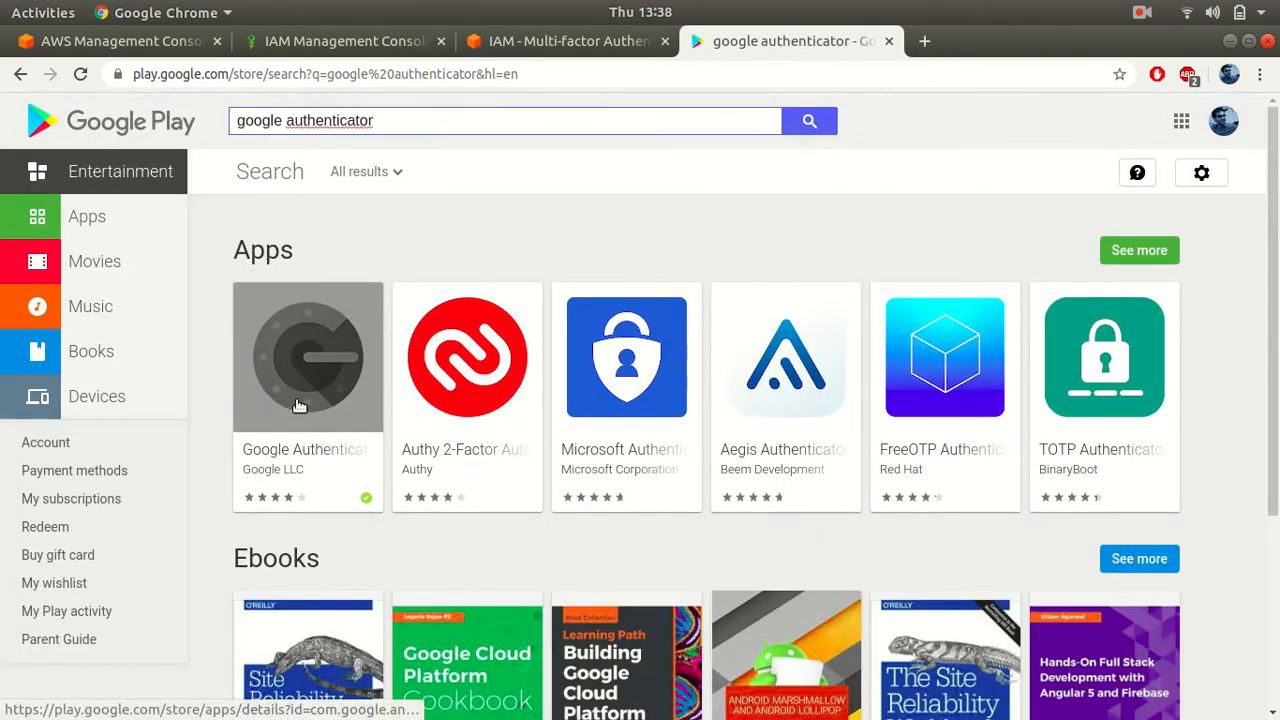
pyautogui.click(300, 407)
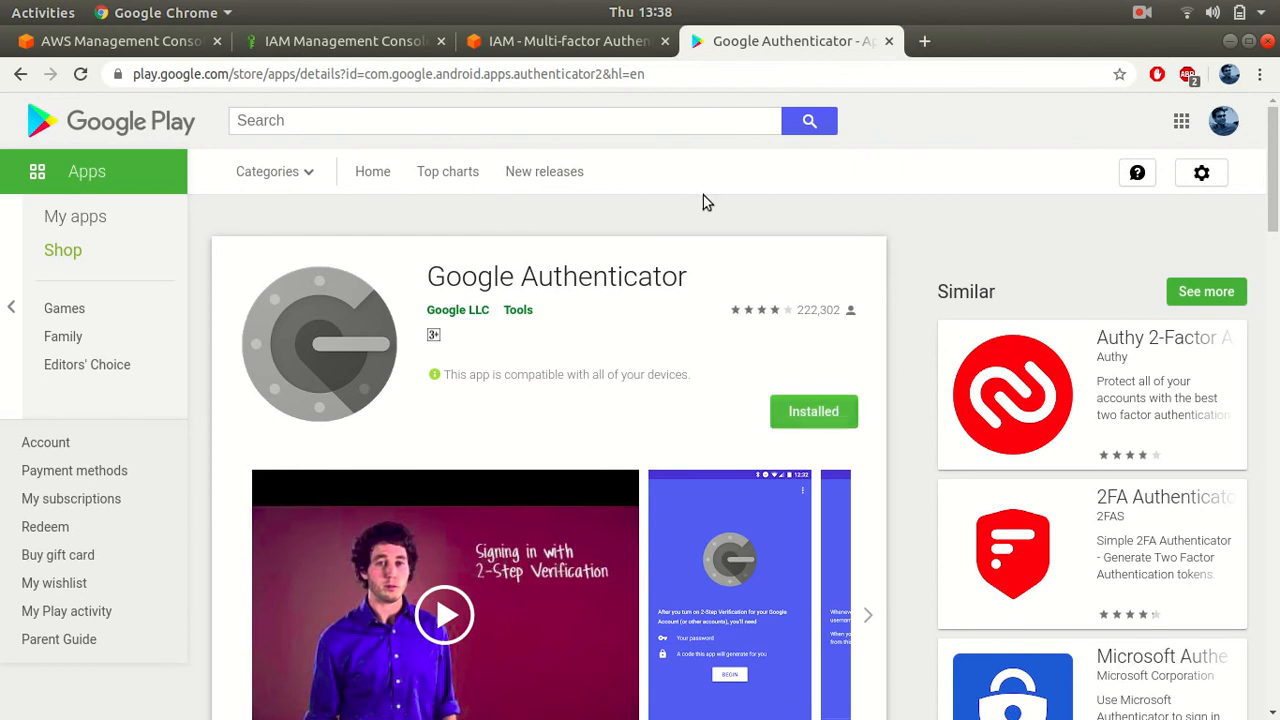
pyautogui.click(527, 42)
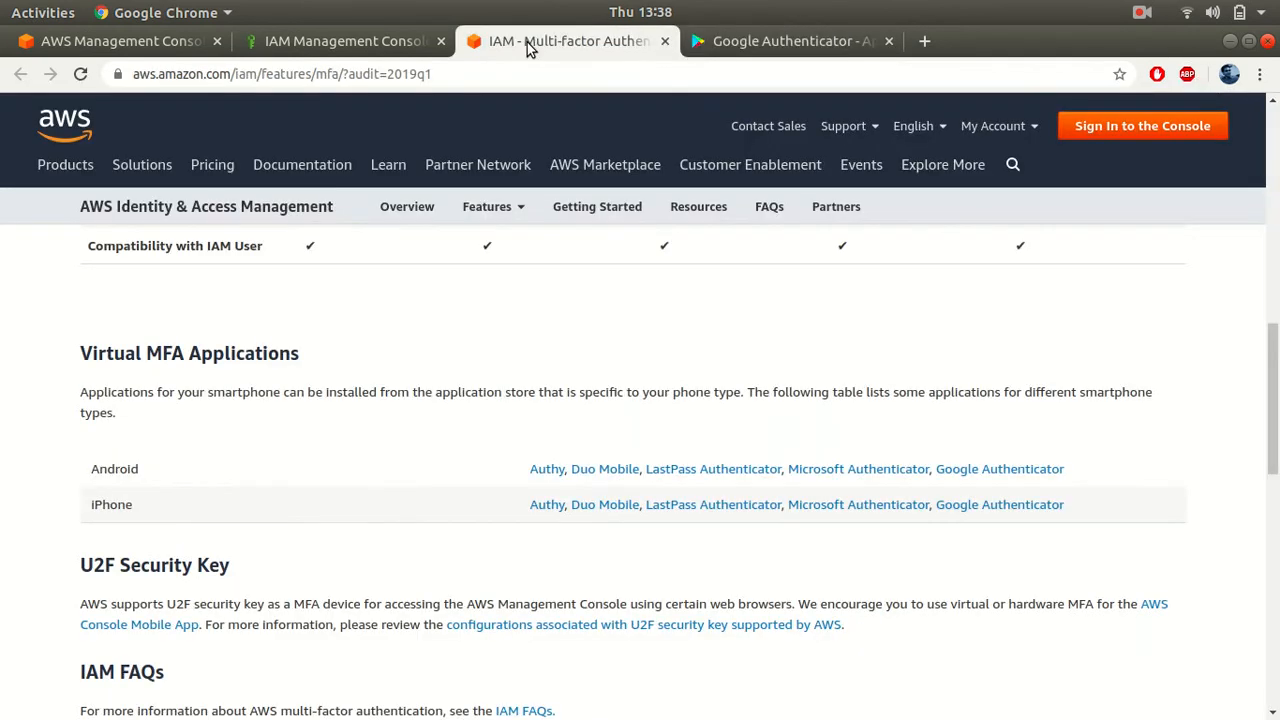
# Step: Return to the IAM console's virtual MFA setup and display the QR code and code fields
pyautogui.scroll(10, 512, 329)
pyautogui.click(330, 41)
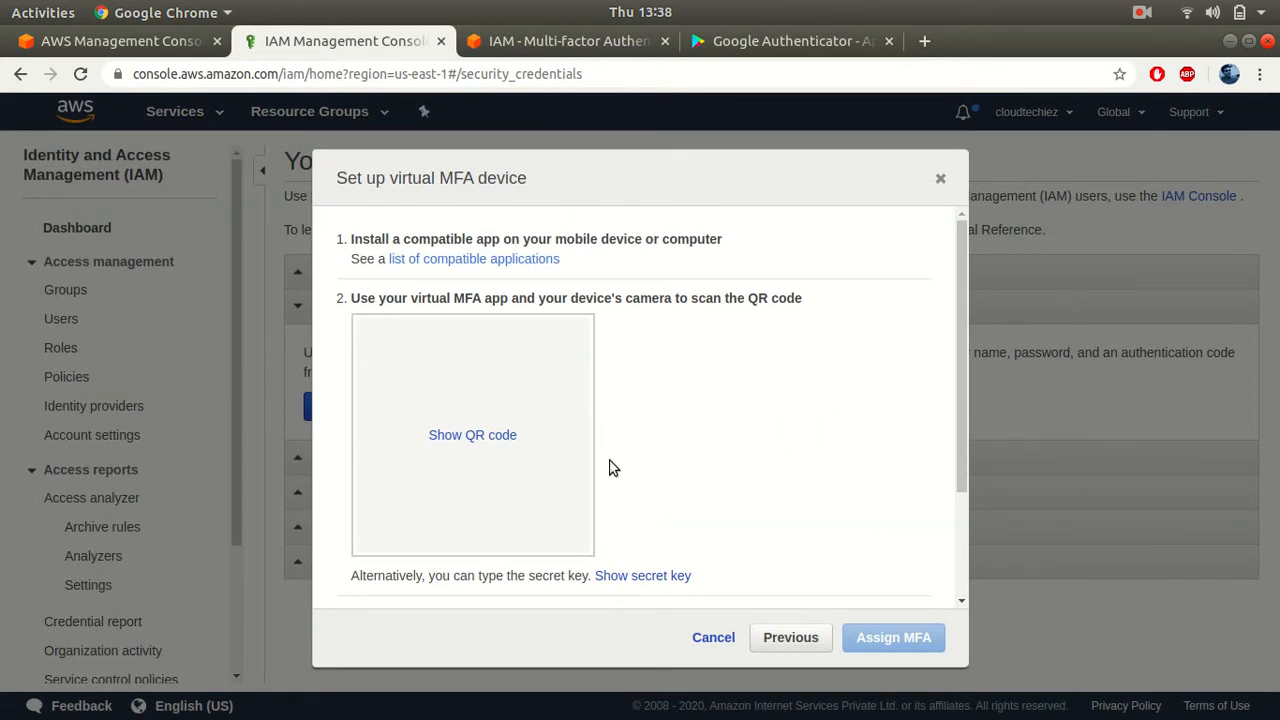
pyautogui.click(494, 440)
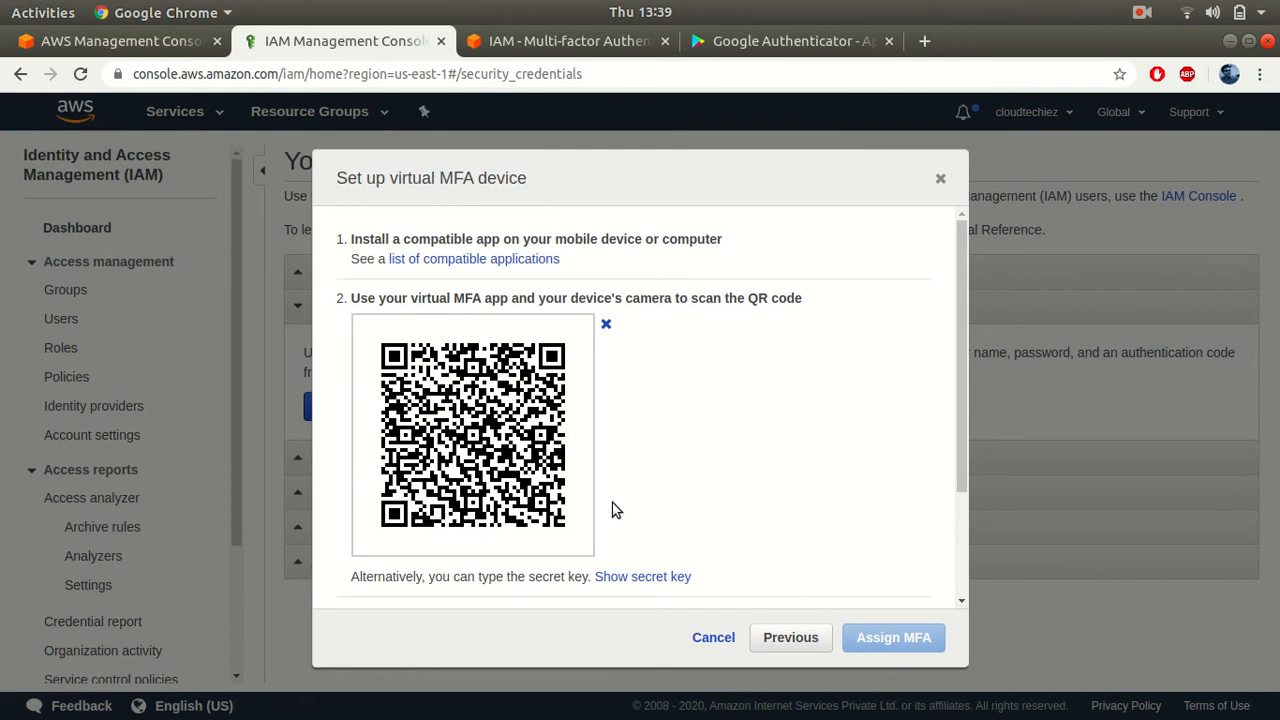
pyautogui.scroll(-3, 655, 534)
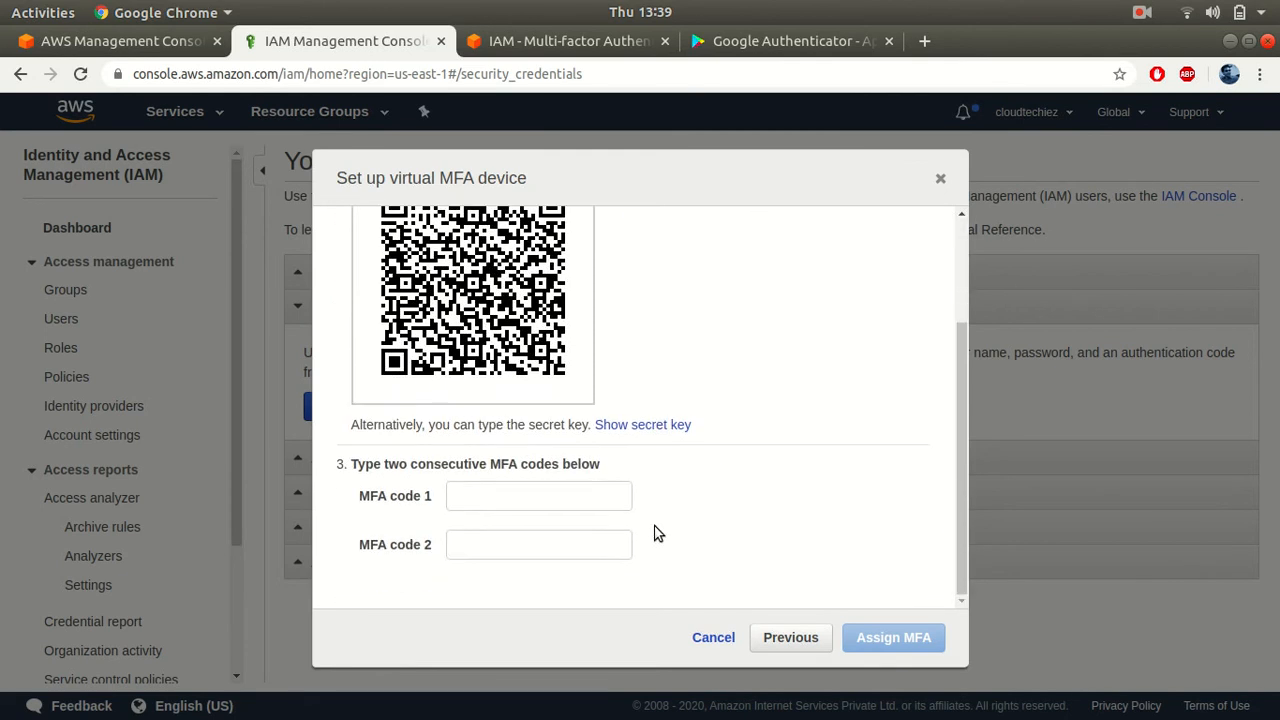
# Step: Enter two consecutive authenticator codes, assign the virtual MFA device, and dismiss the success message
pyautogui.click(539, 494)
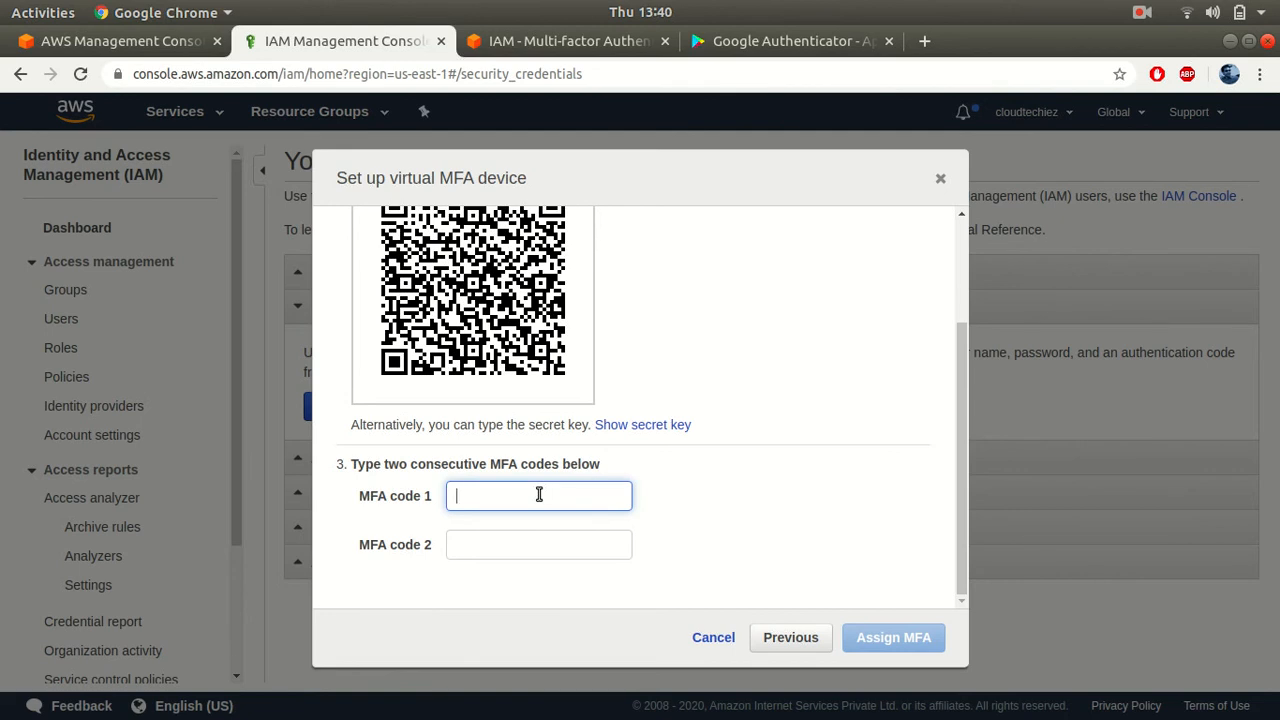
pyautogui.press('Tab')
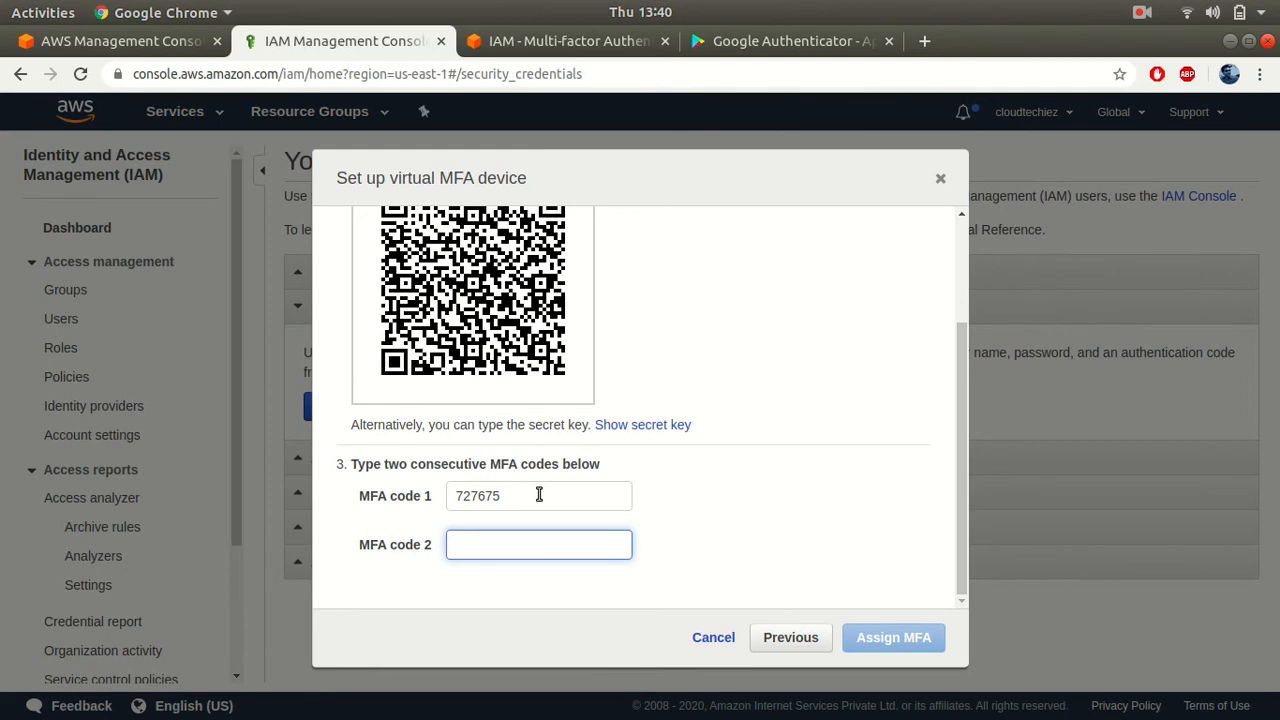
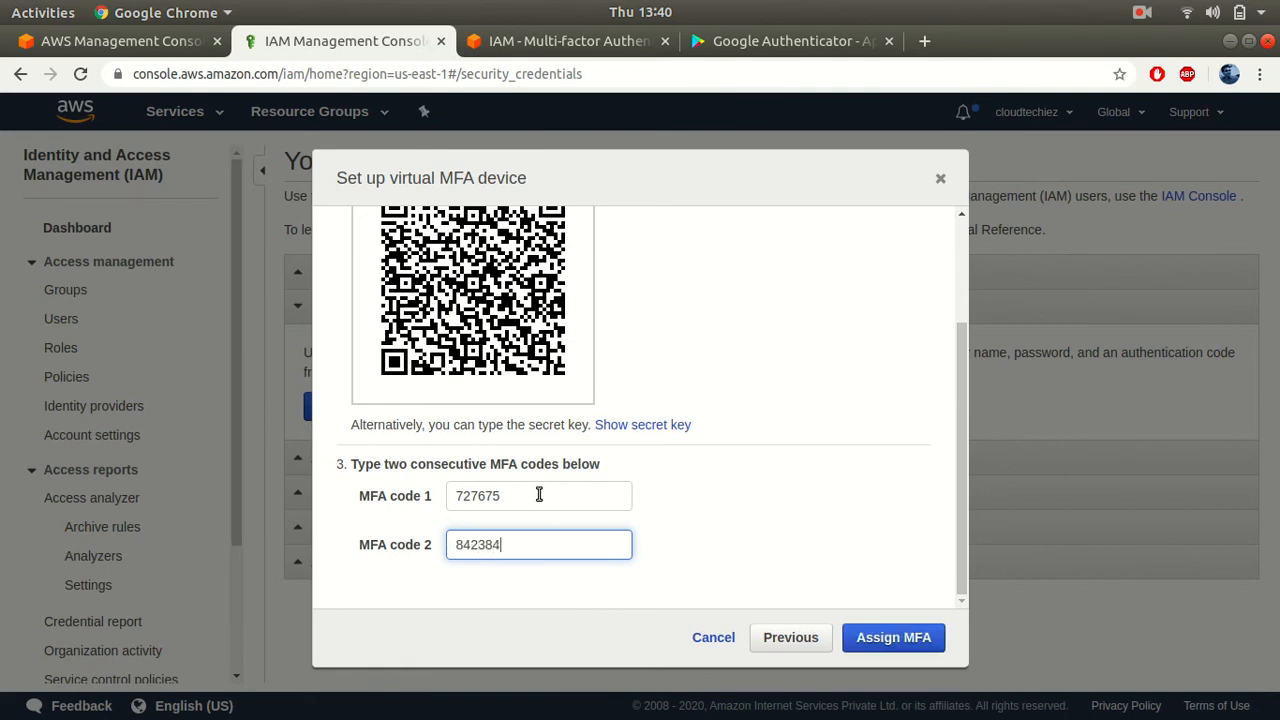
pyautogui.click(902, 650)
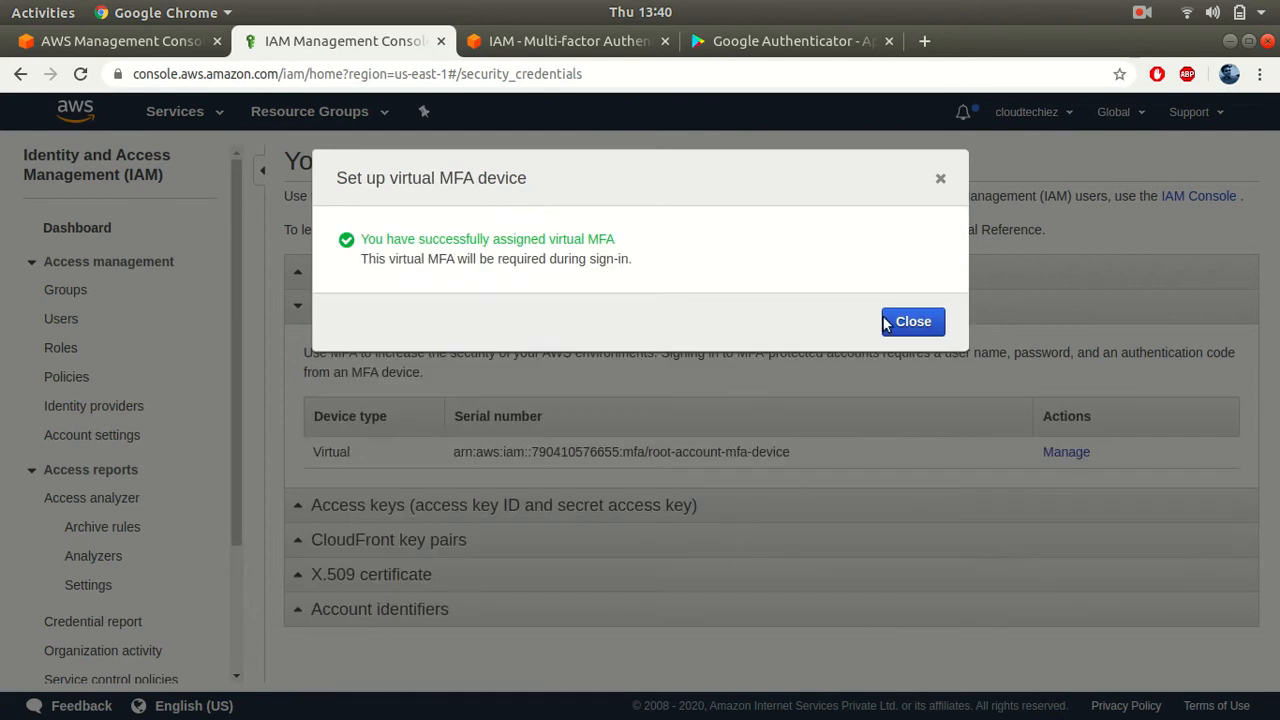
pyautogui.click(912, 320)
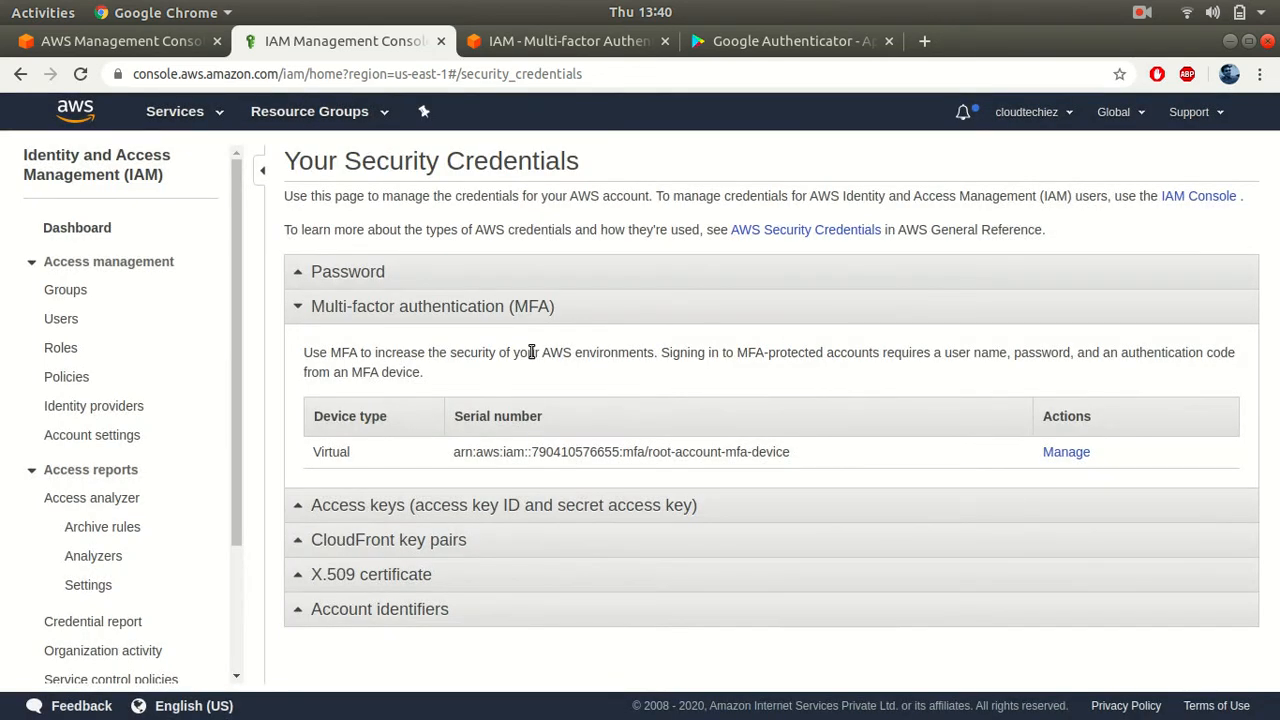
# Step: Check the IAM dashboard's 5 out of 5 security status, then sign out
pyautogui.click(108, 229)
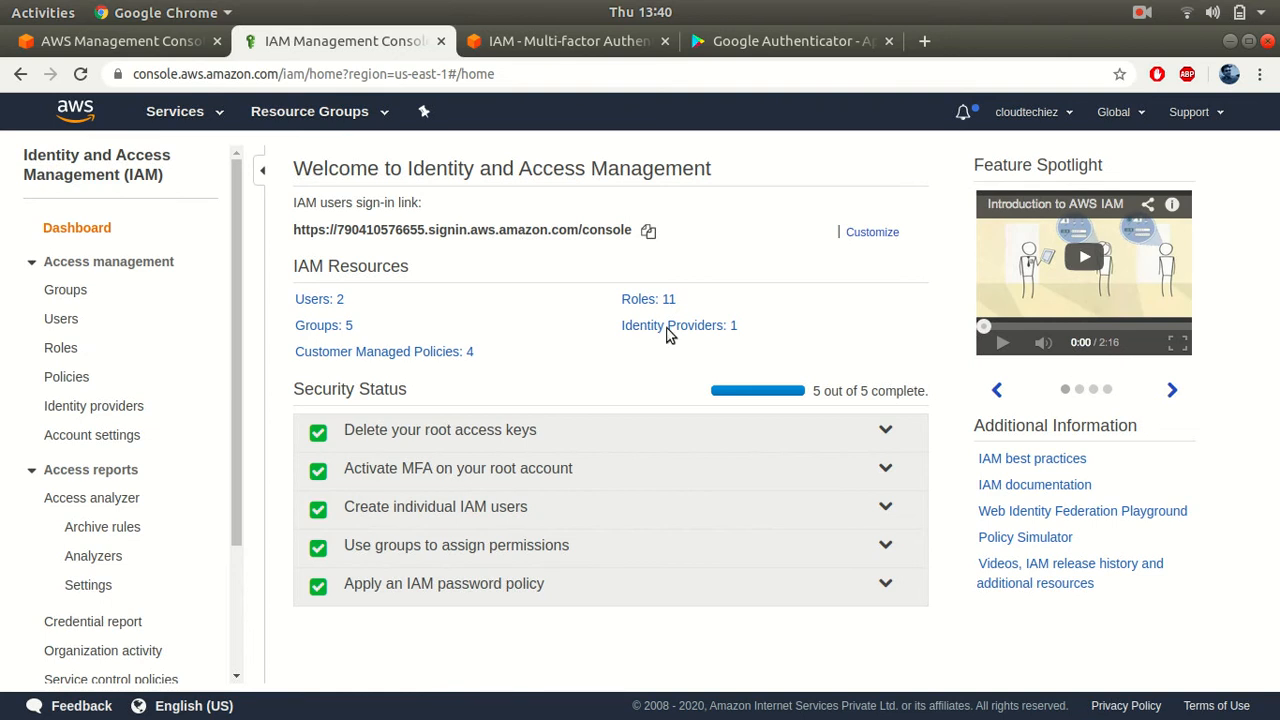
pyautogui.click(1028, 116)
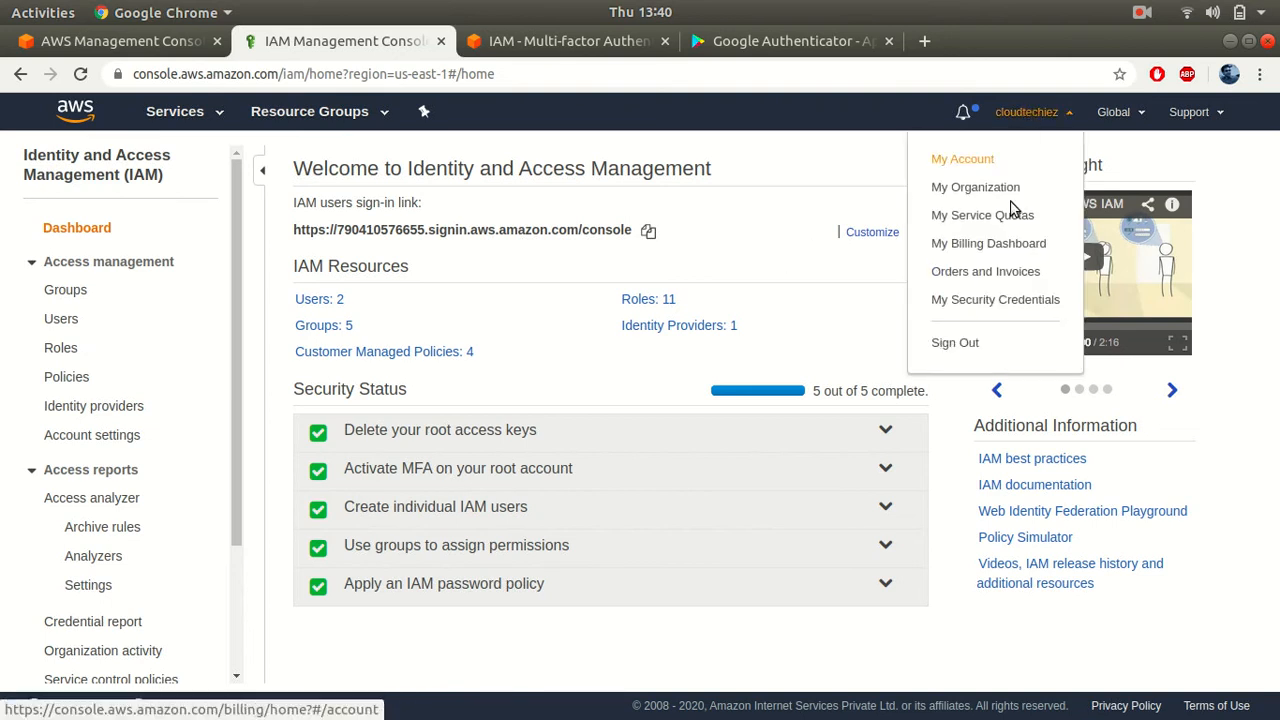
pyautogui.click(955, 343)
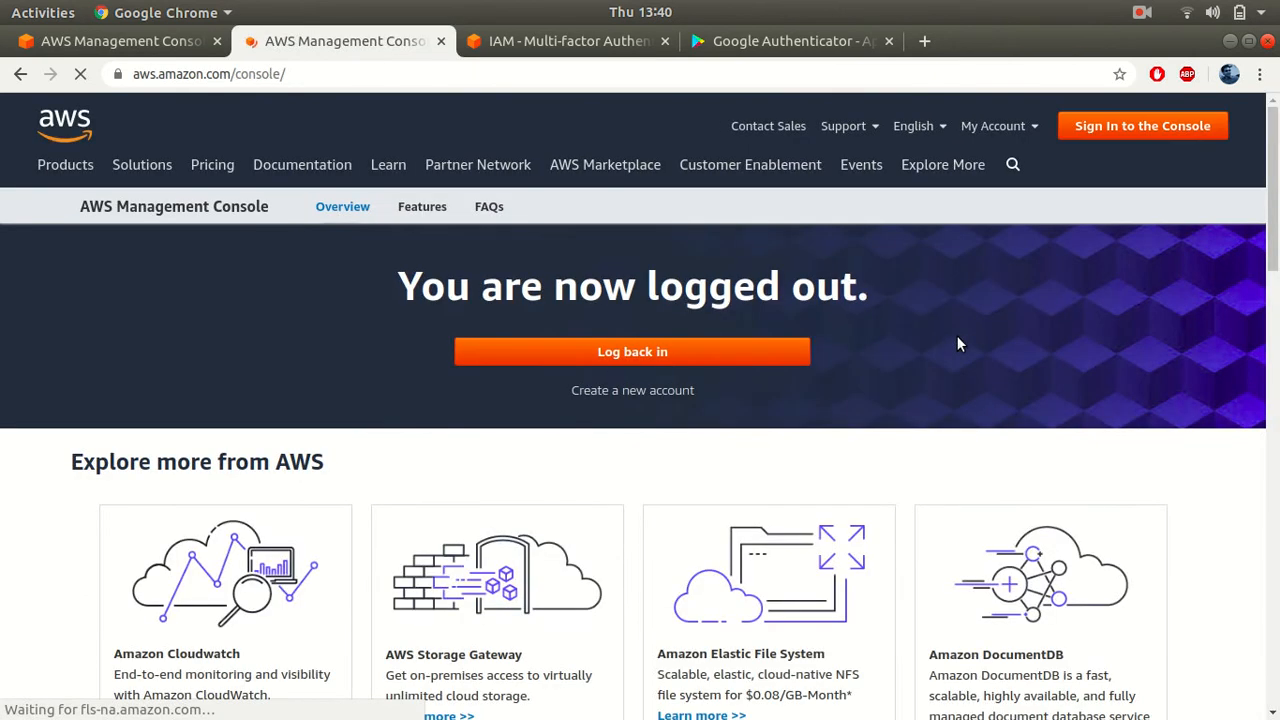
# Step: Sign back in as root with the account email, password and an authenticator MFA code
pyautogui.click(693, 347)
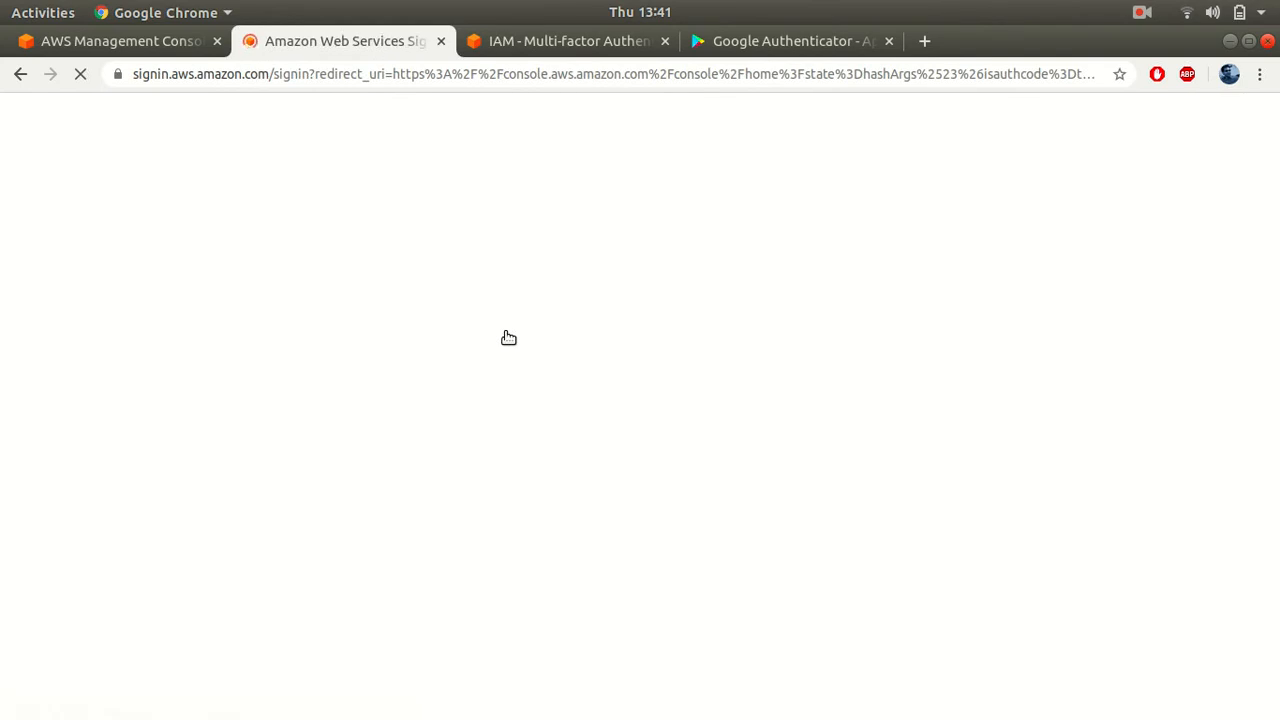
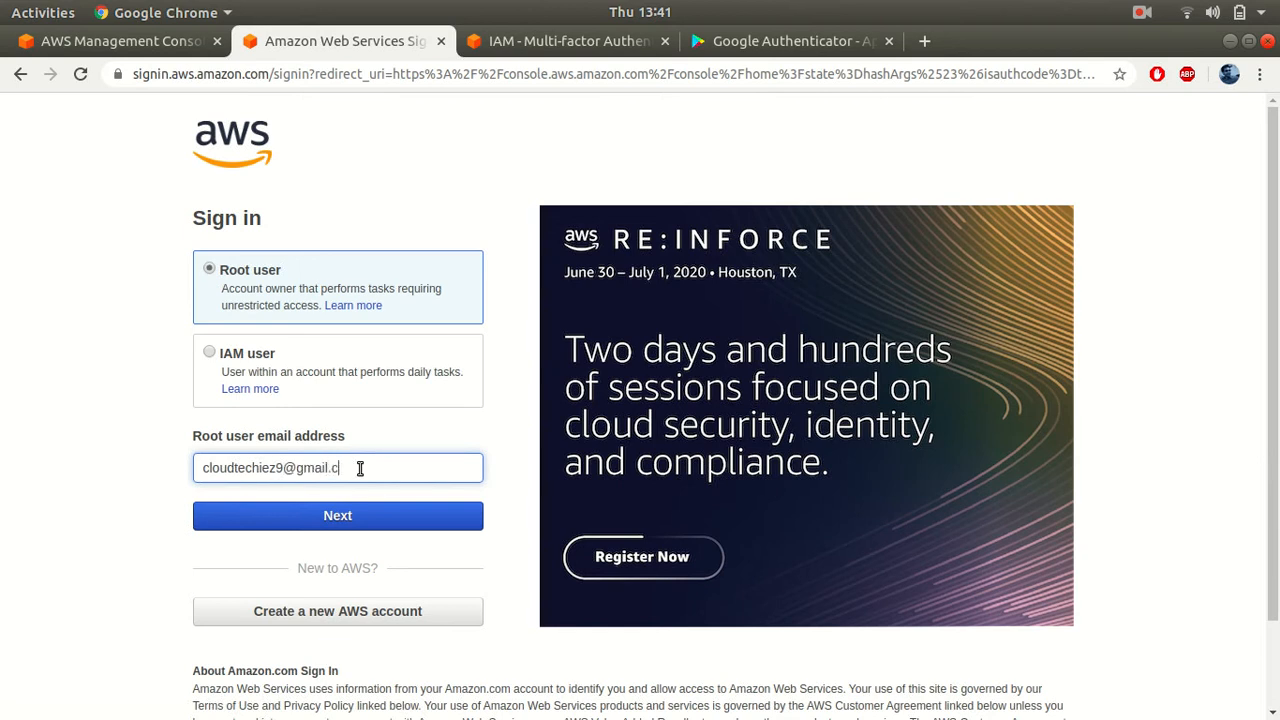
pyautogui.press('Return')
pyautogui.write('••••••••••••••')
pyautogui.press('Return')
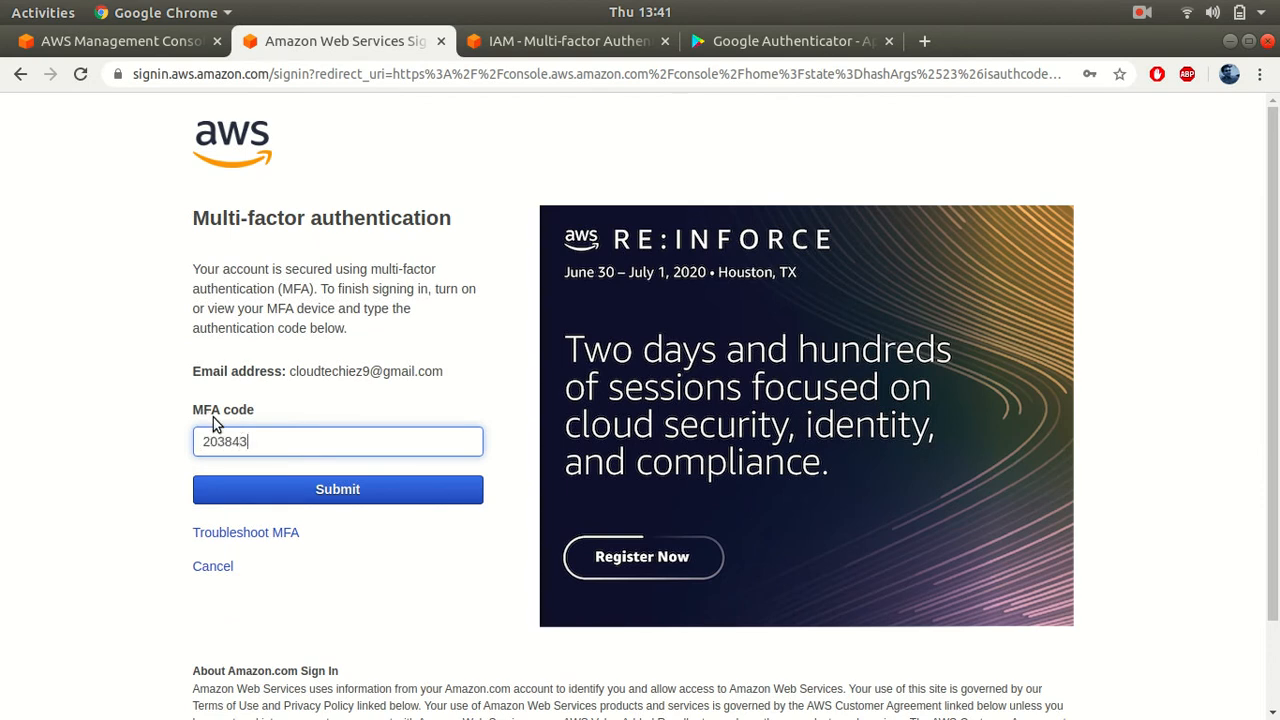
pyautogui.press('Return')
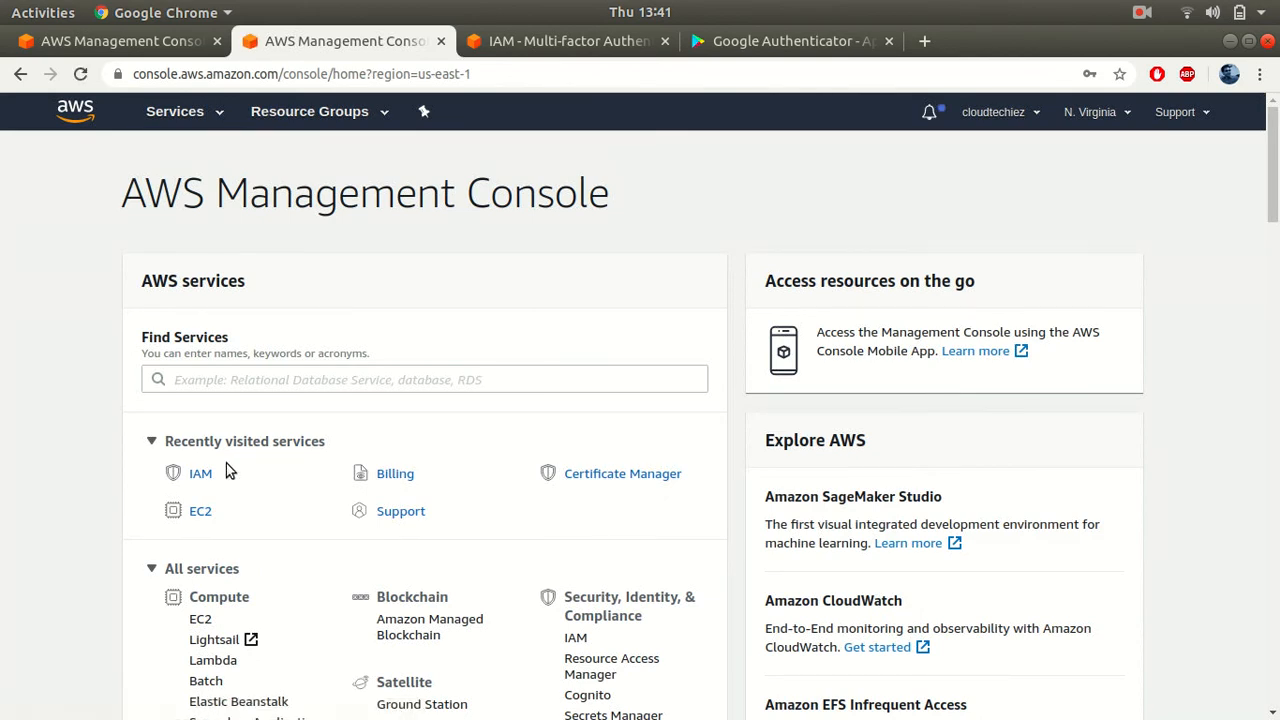
# Step: Go from IAM's root MFA status item to the virtual MFA device's Manage options
pyautogui.click(204, 476)
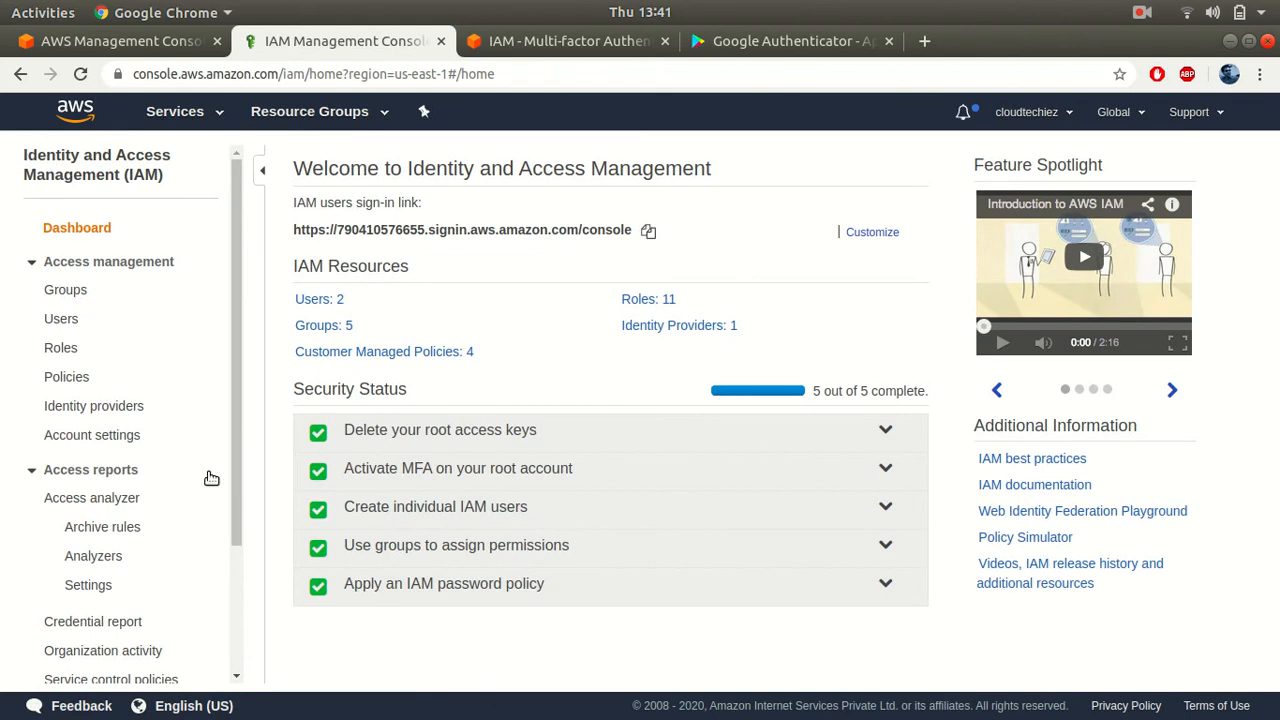
pyautogui.click(527, 478)
pyautogui.click(390, 556)
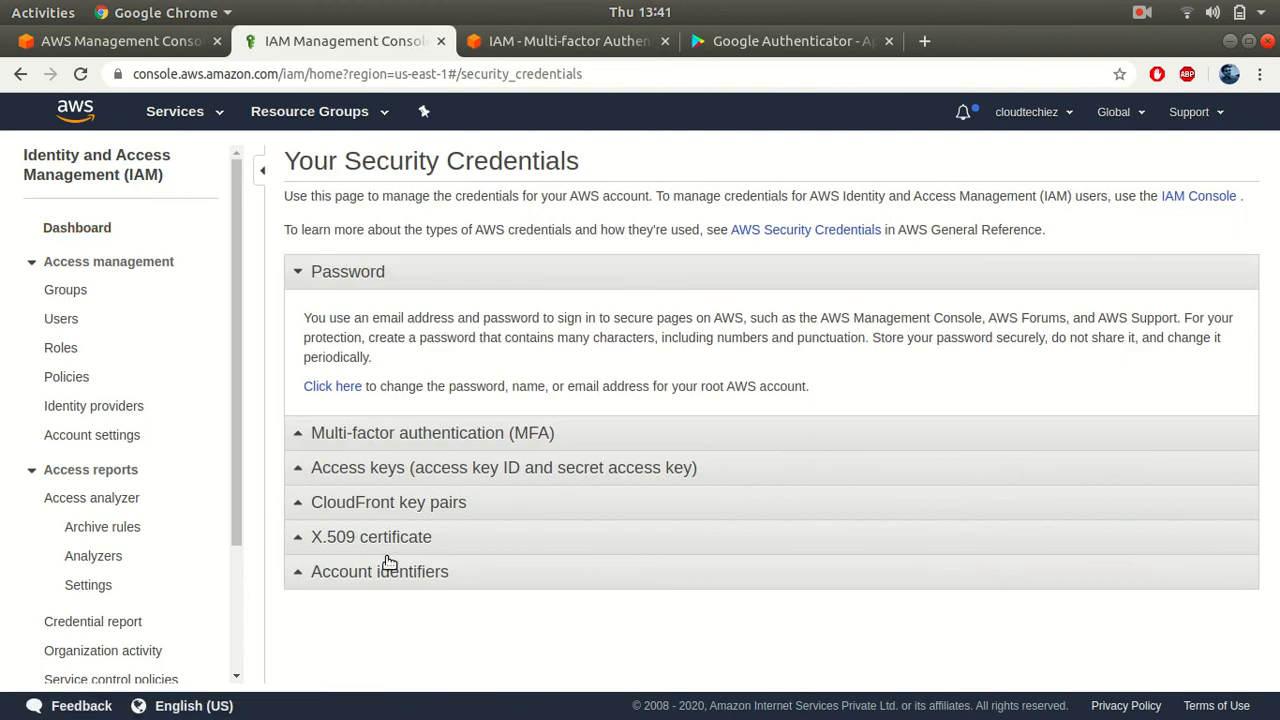
pyautogui.click(343, 446)
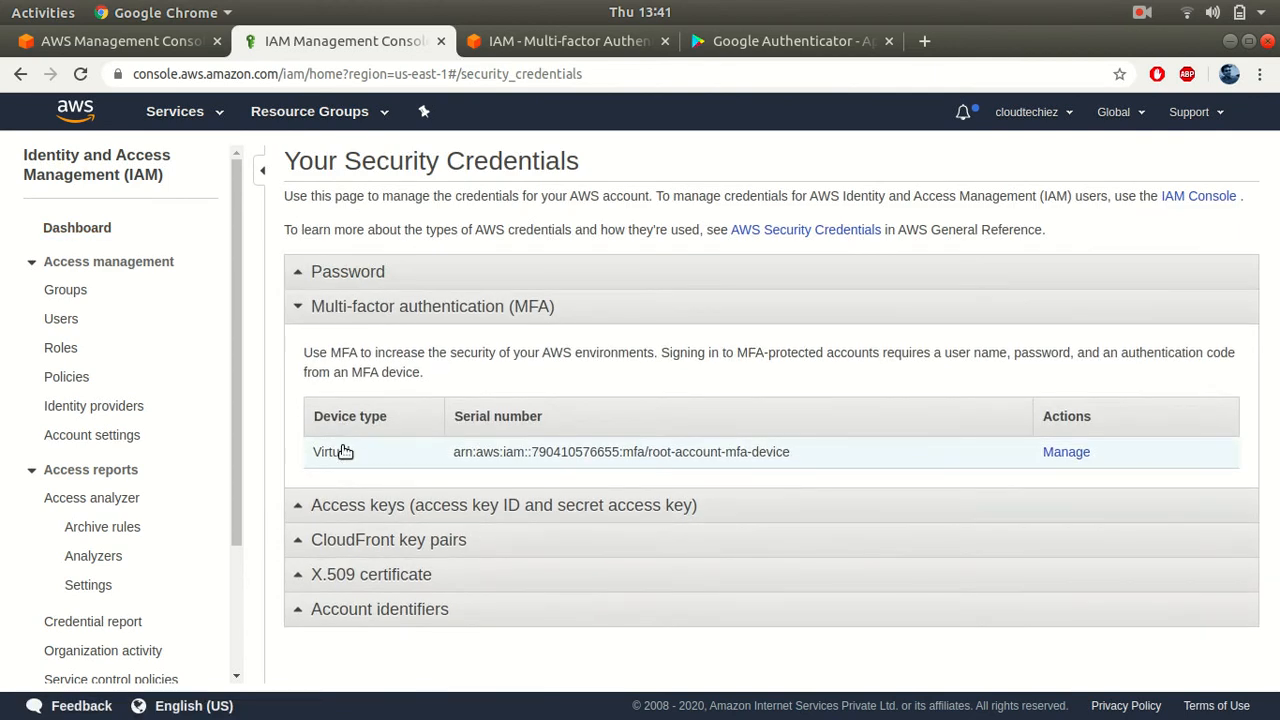
pyautogui.click(1072, 455)
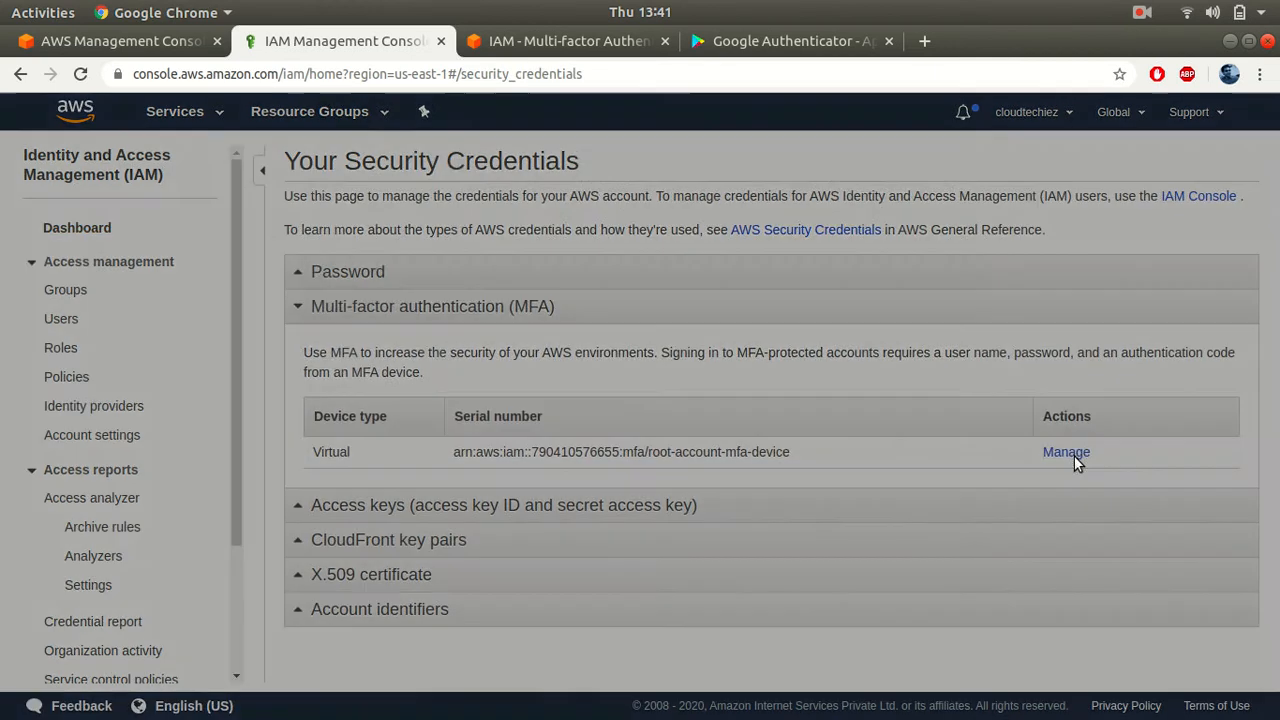
# Step: Remove the root account's virtual MFA device and confirm the dashboard shows 4 out of 5
pyautogui.click(376, 219)
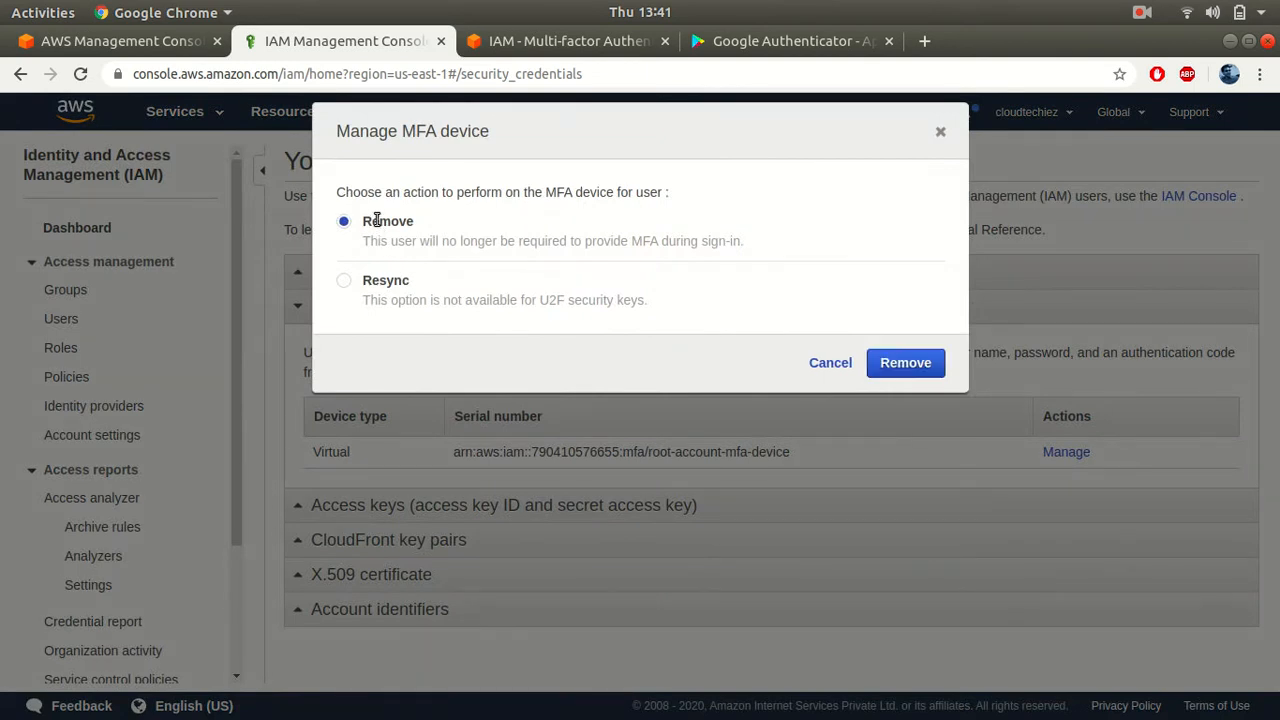
pyautogui.click(905, 363)
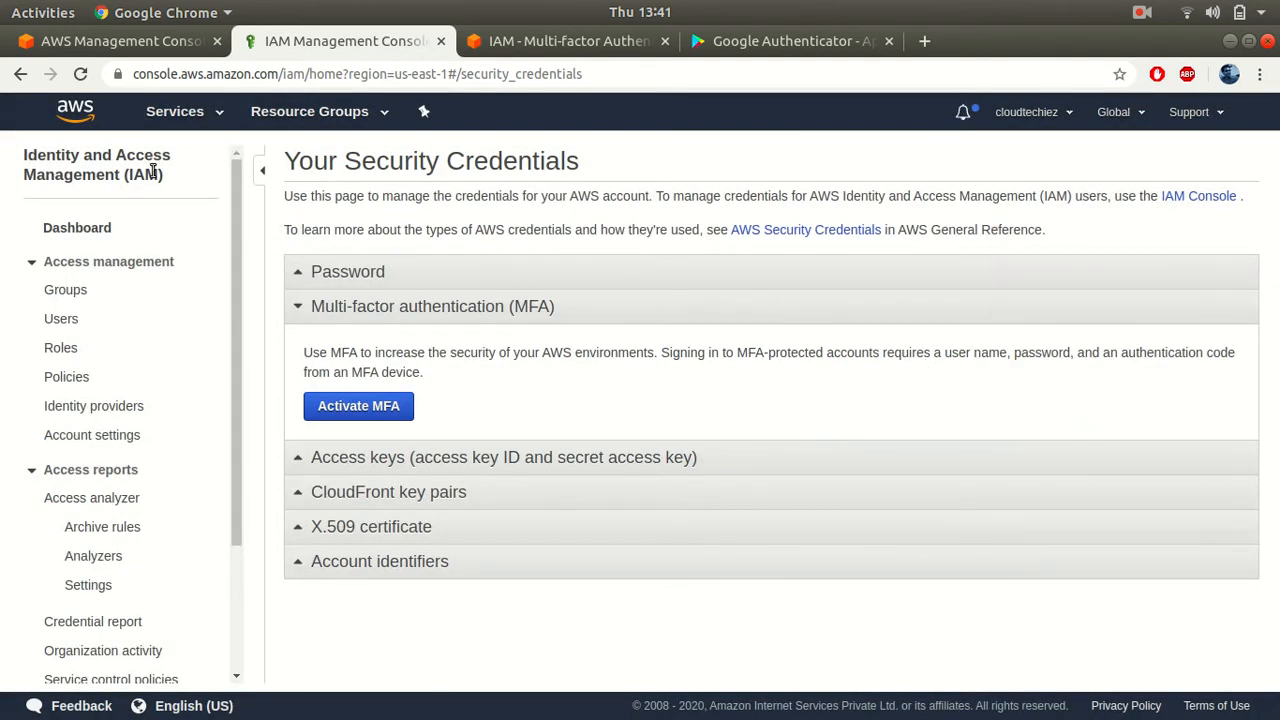
pyautogui.click(100, 228)
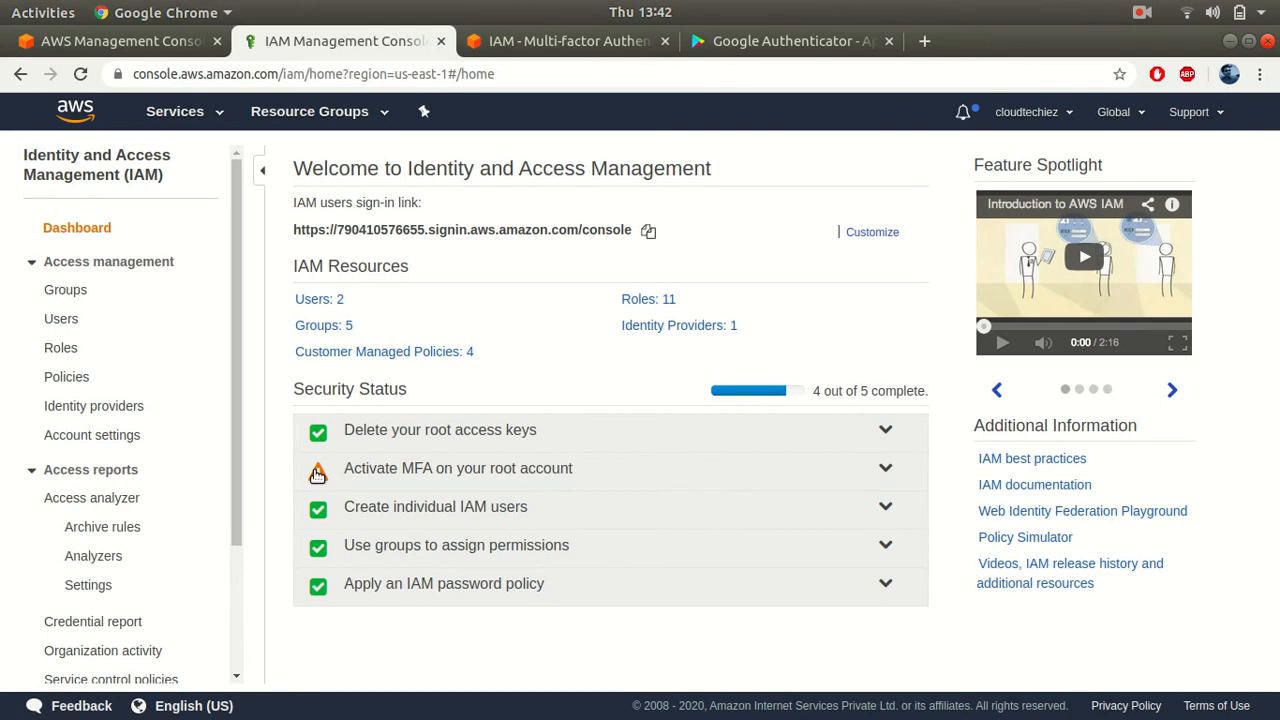
# Step: Advance the WPS Presentation slideshow to the FEATURES OF IAM. slide
pyautogui.hotkey('alt', 'Tab')
pyautogui.press('Right')
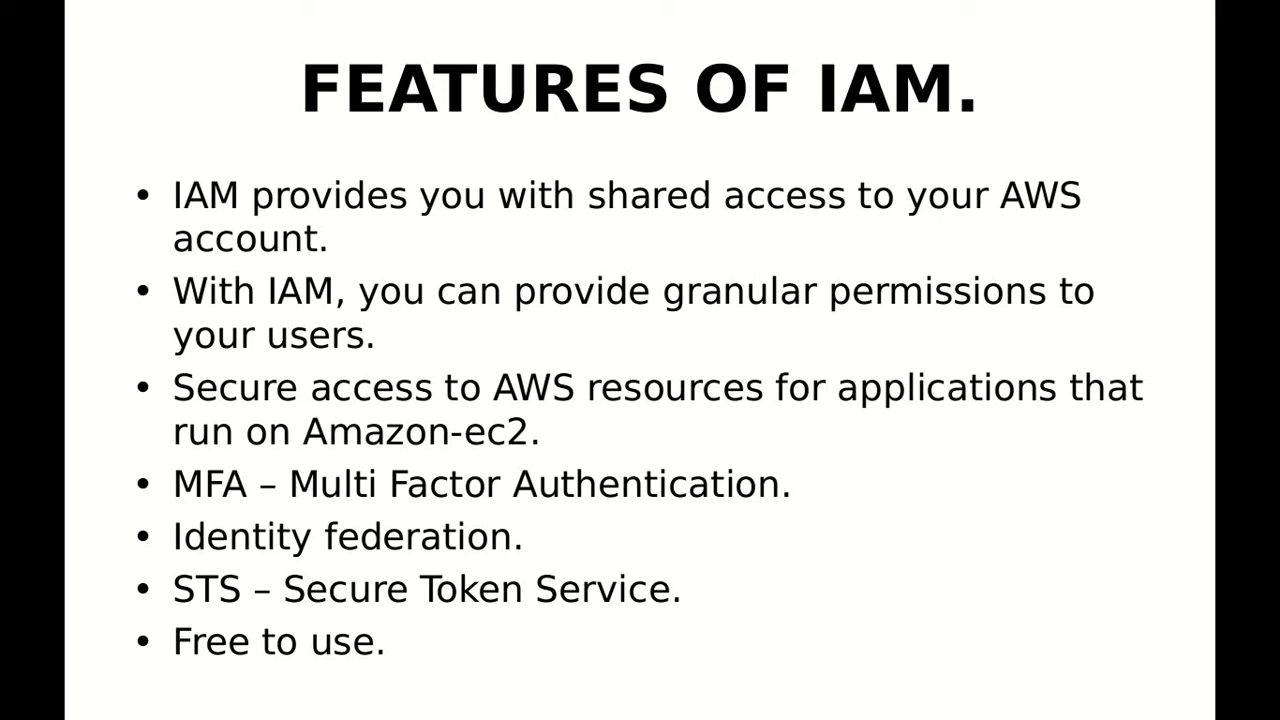
pyautogui.hotkey('alt', 'Tab')
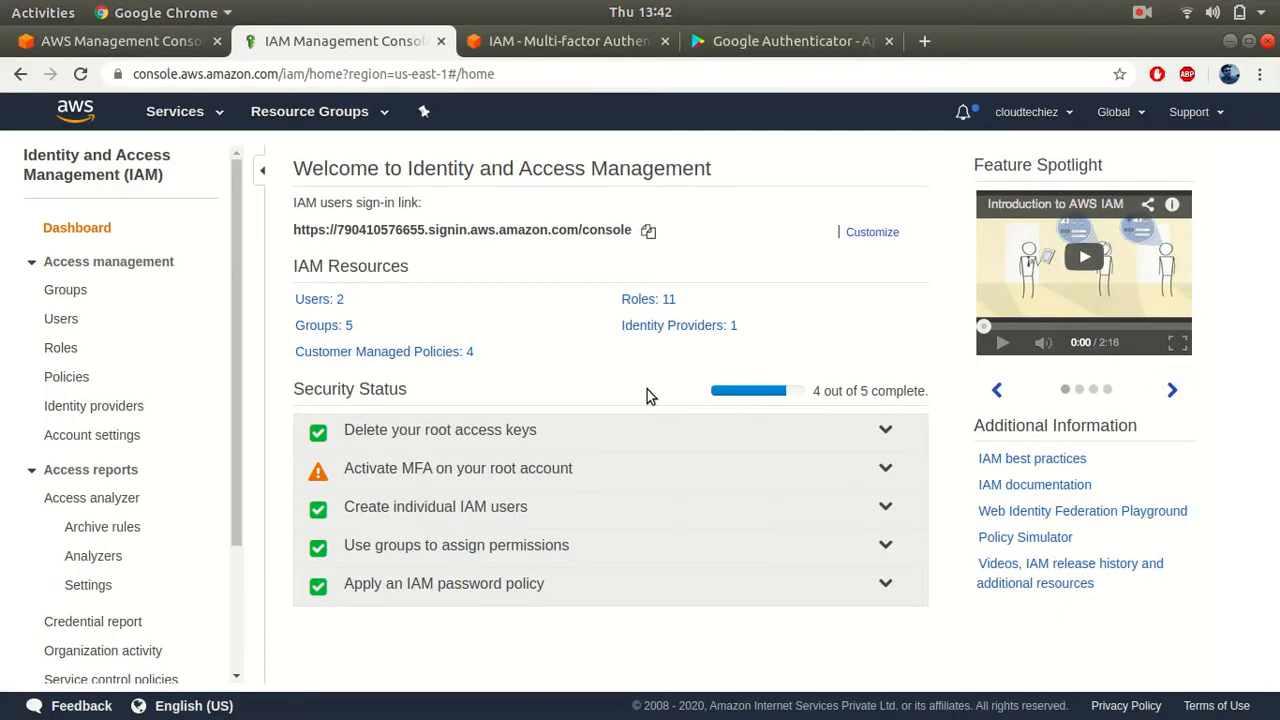
pyautogui.hotkey('alt', 'Tab')
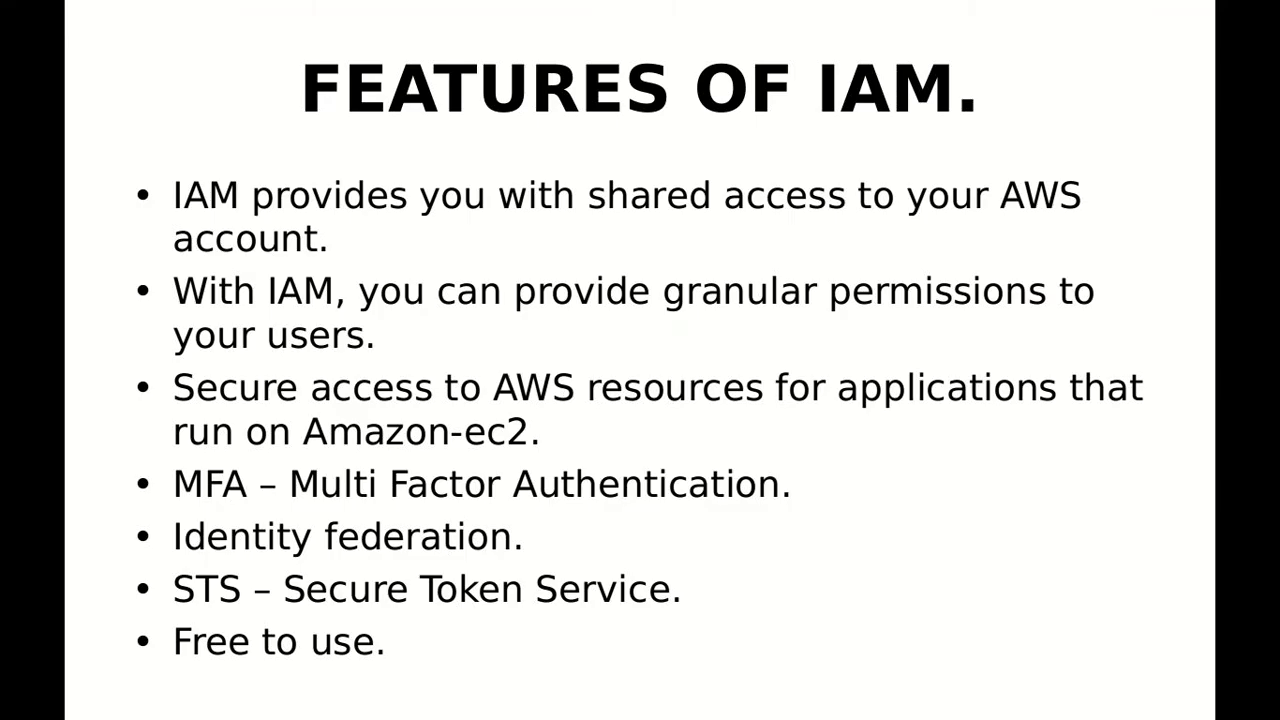
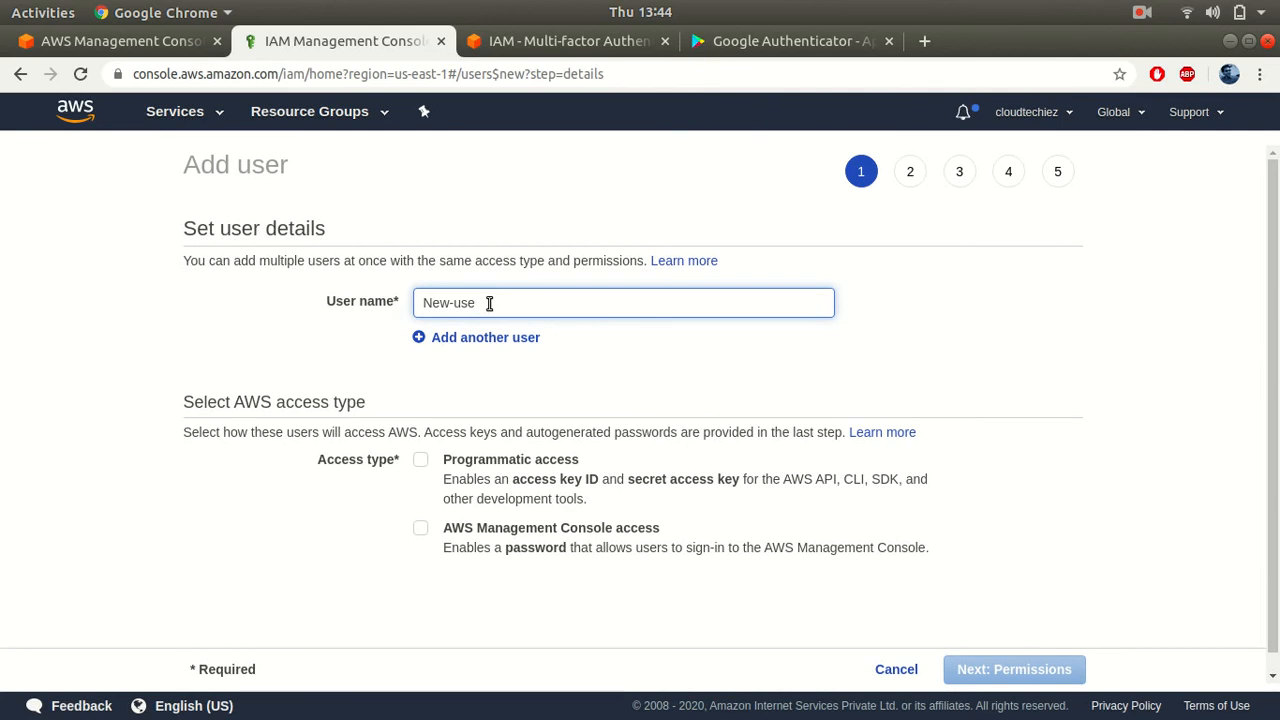
# Step: Enter DevOps_user as the user name, then add and remove three extra user rows
pyautogui.write('DevOps_user')
pyautogui.click(499, 340)
pyautogui.click(499, 387)
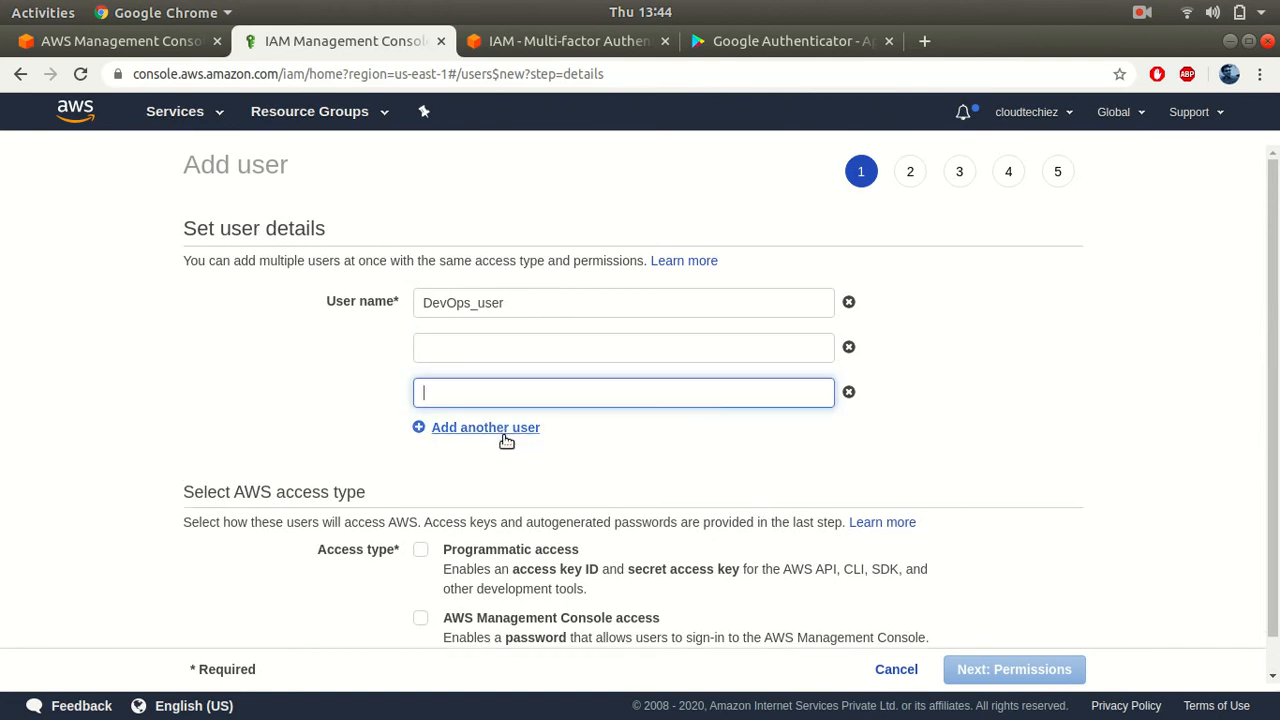
pyautogui.click(503, 430)
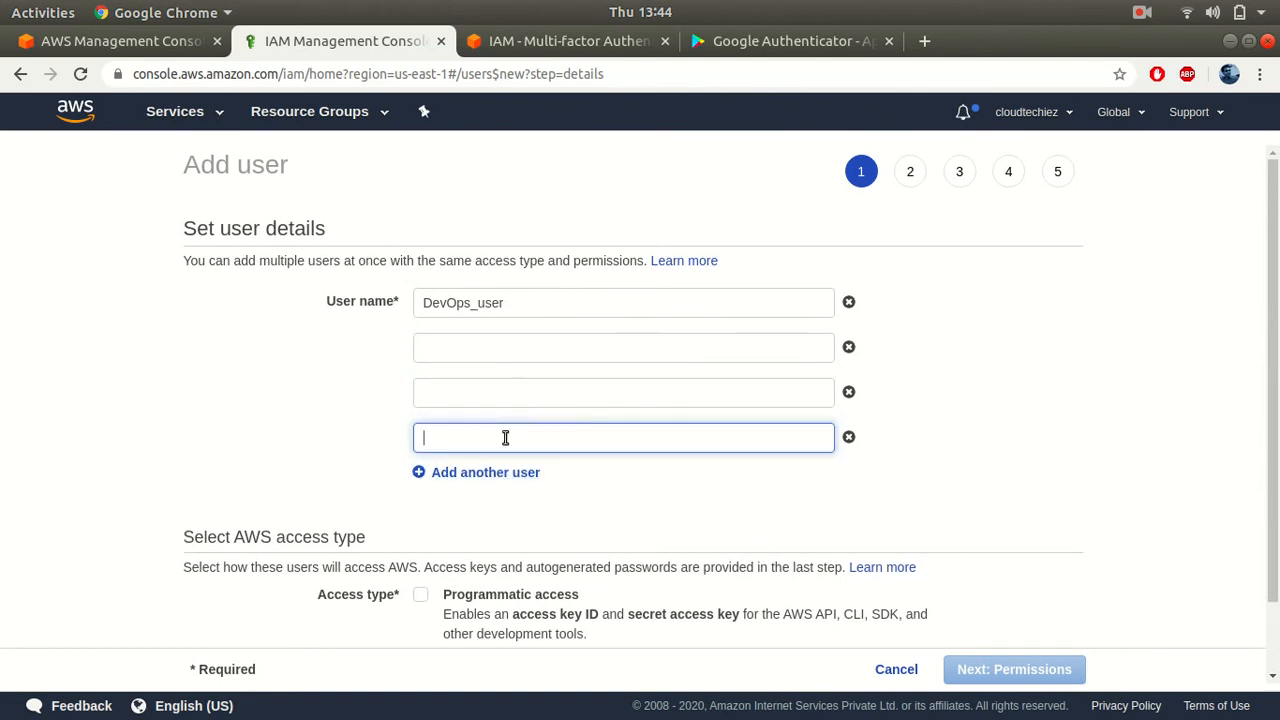
pyautogui.click(848, 348)
pyautogui.click(848, 348)
pyautogui.click(848, 348)
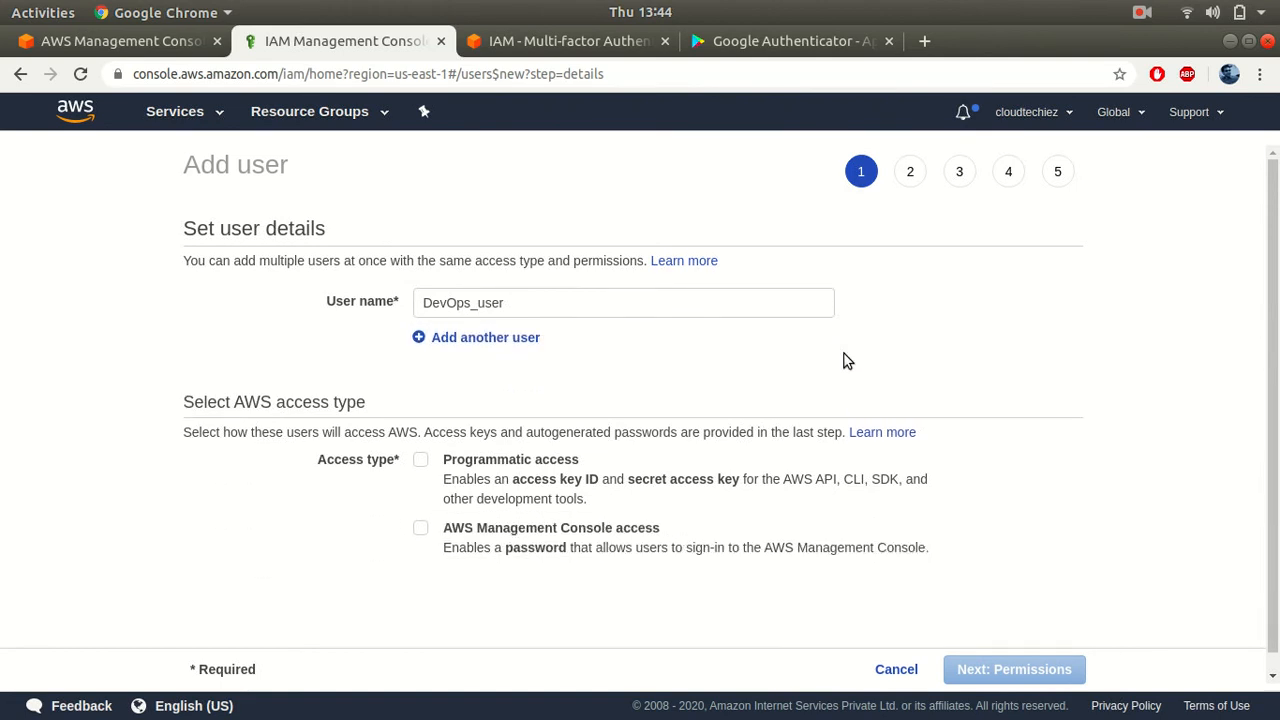
pyautogui.scroll(-1, 709, 424)
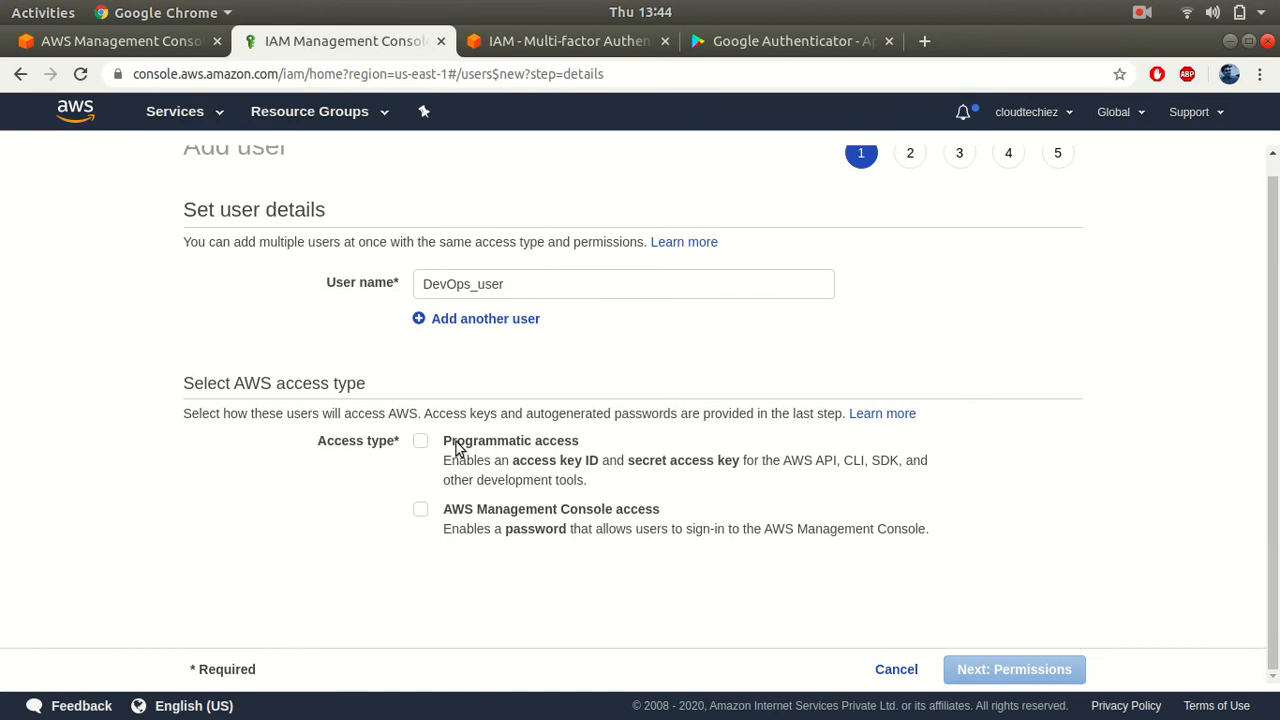
# Step: Enable both Programmatic access and AWS Management Console access for DevOps_user
pyautogui.moveTo(457, 445); pyautogui.dragTo(582, 445)
pyautogui.moveTo(465, 510); pyautogui.dragTo(615, 528)
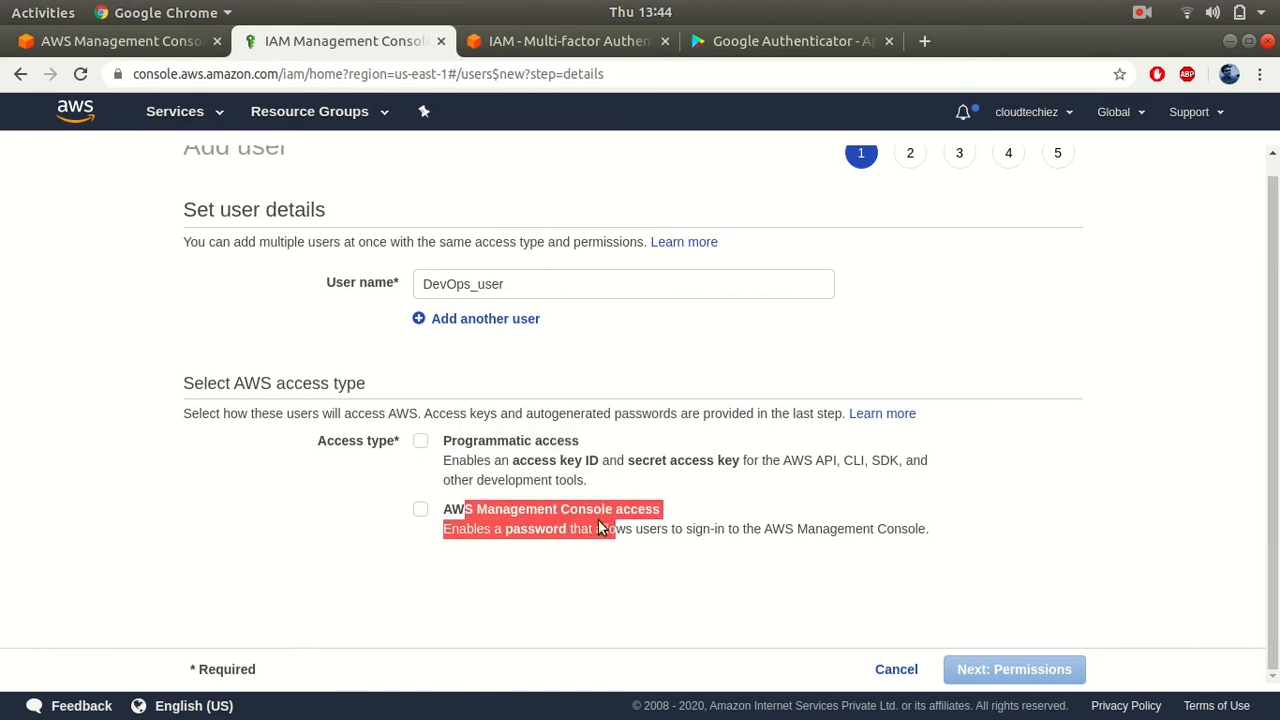
pyautogui.click(420, 441)
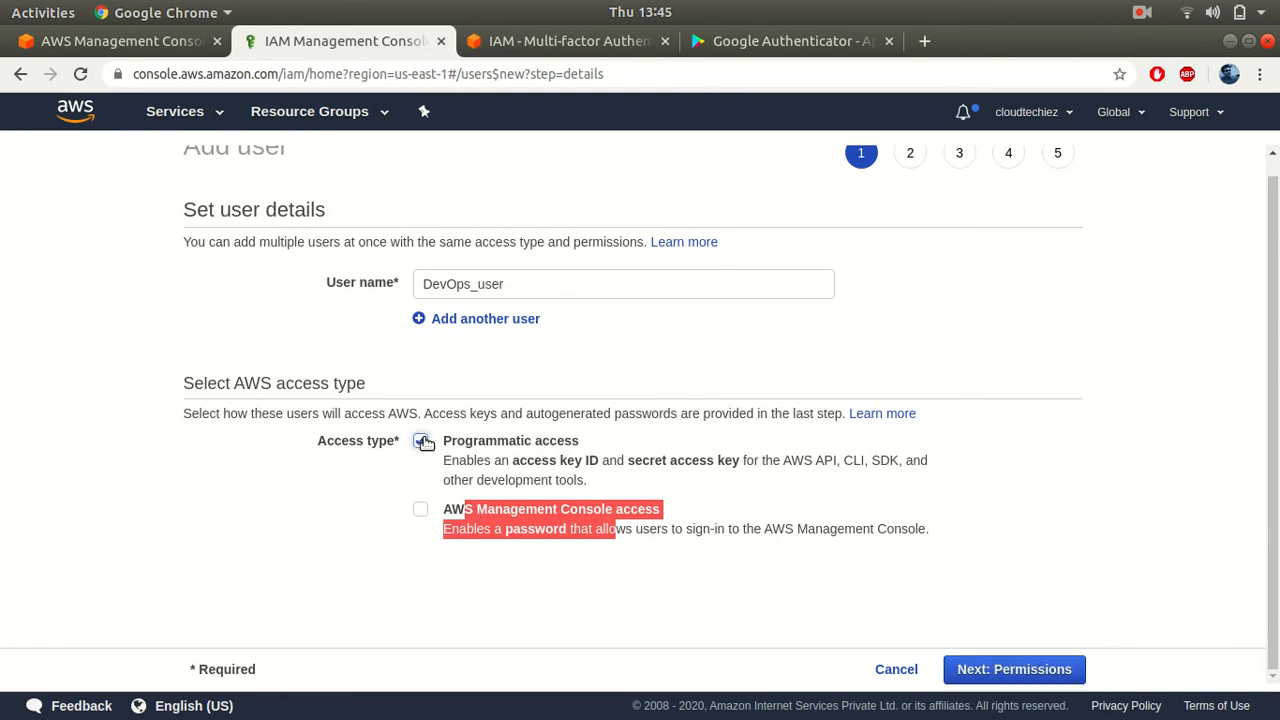
pyautogui.click(421, 510)
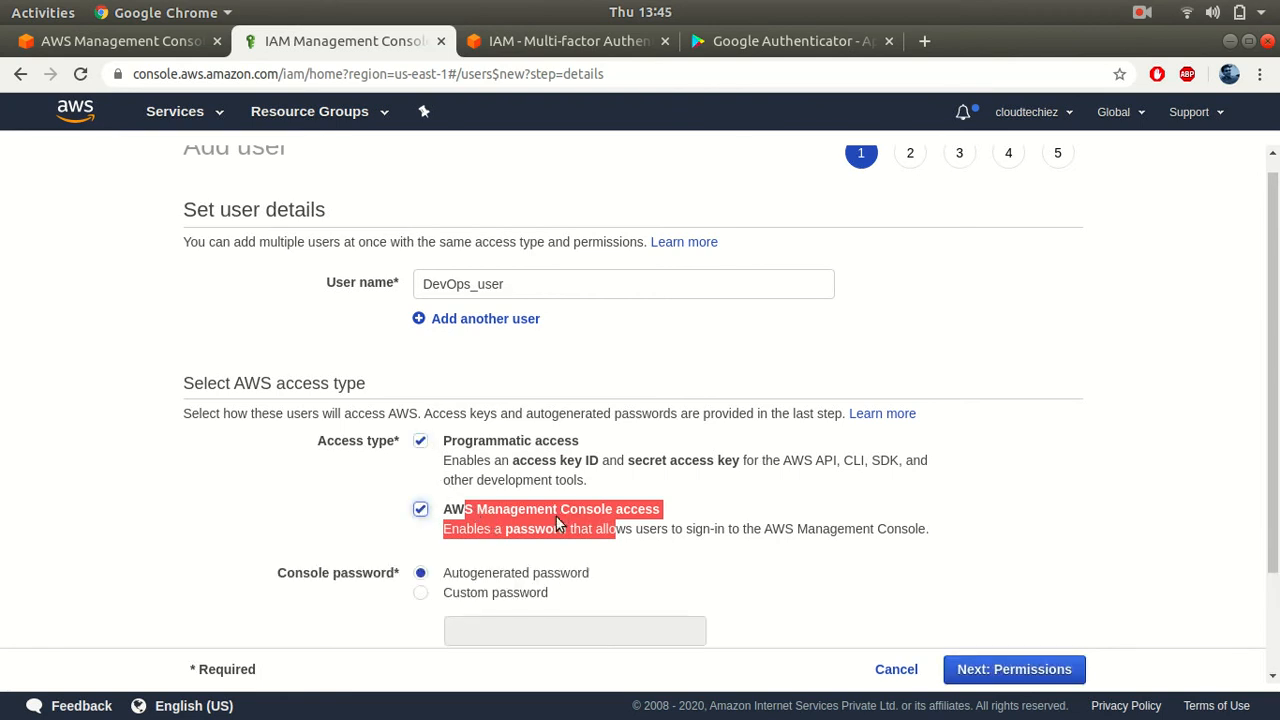
pyautogui.scroll(-1, 537, 580)
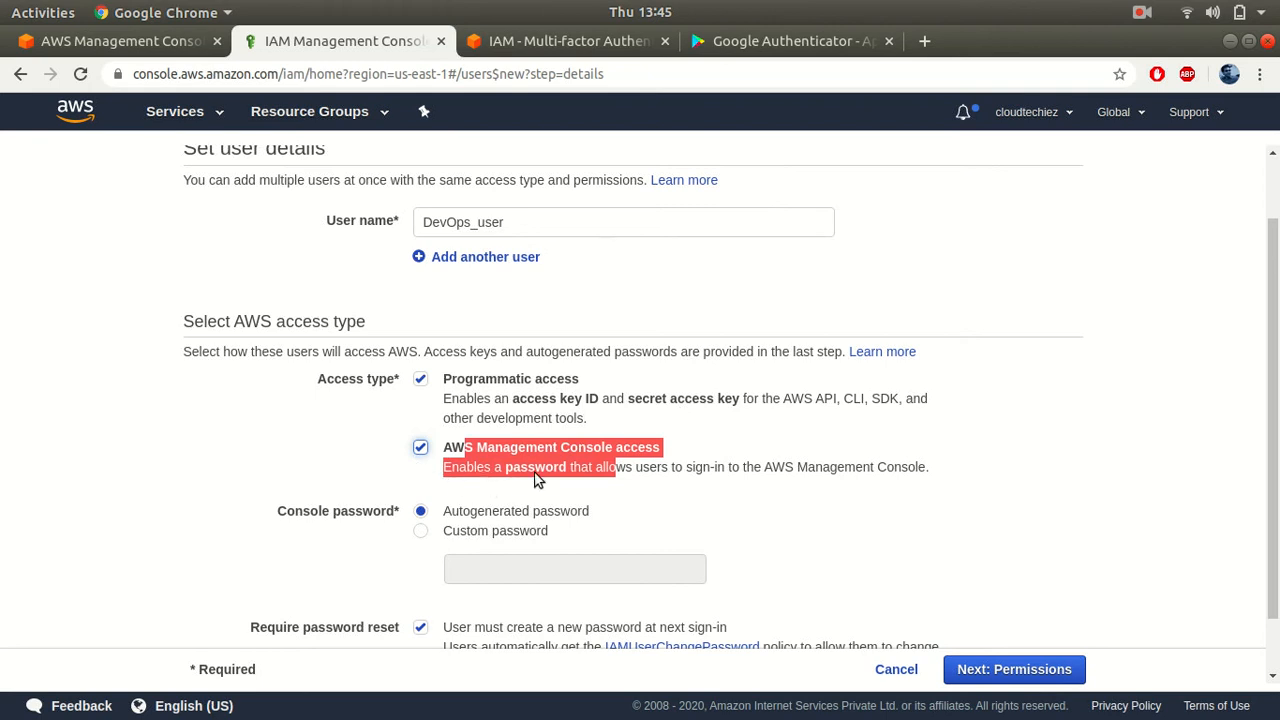
# Step: Set a custom console password and turn off Require password reset
pyautogui.click(421, 531)
pyautogui.click(489, 568)
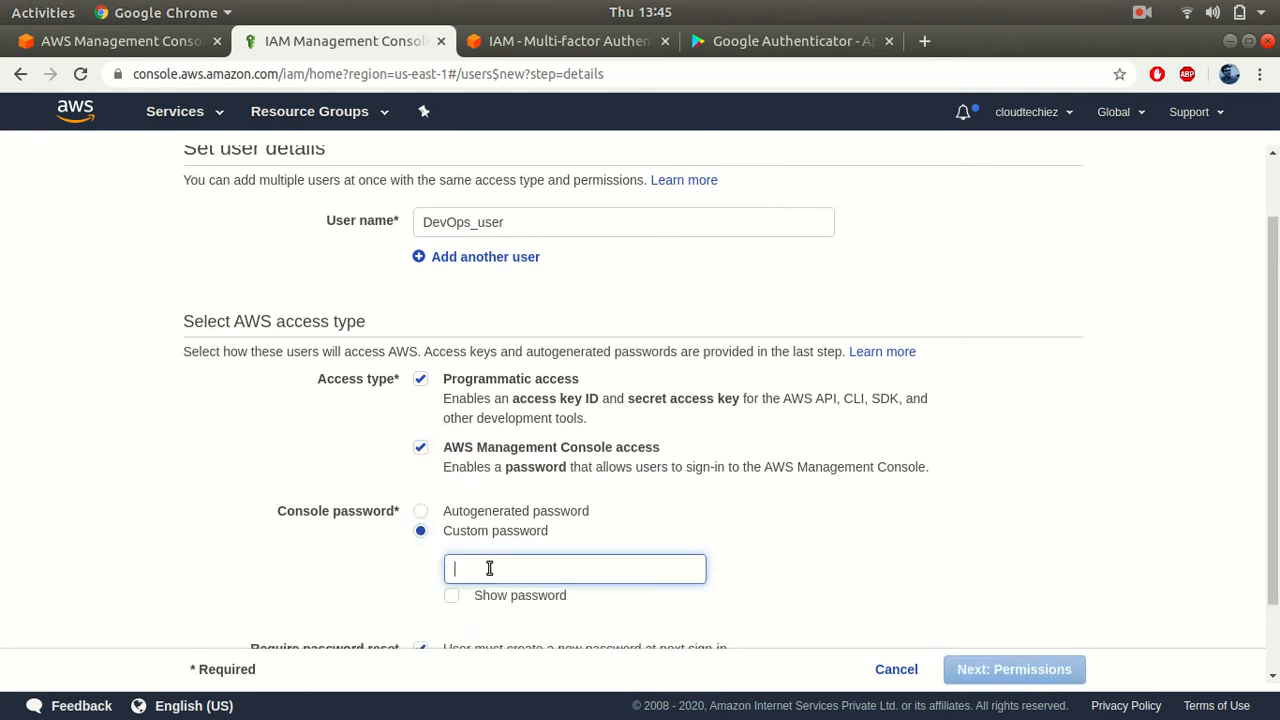
pyautogui.write('••••••••')
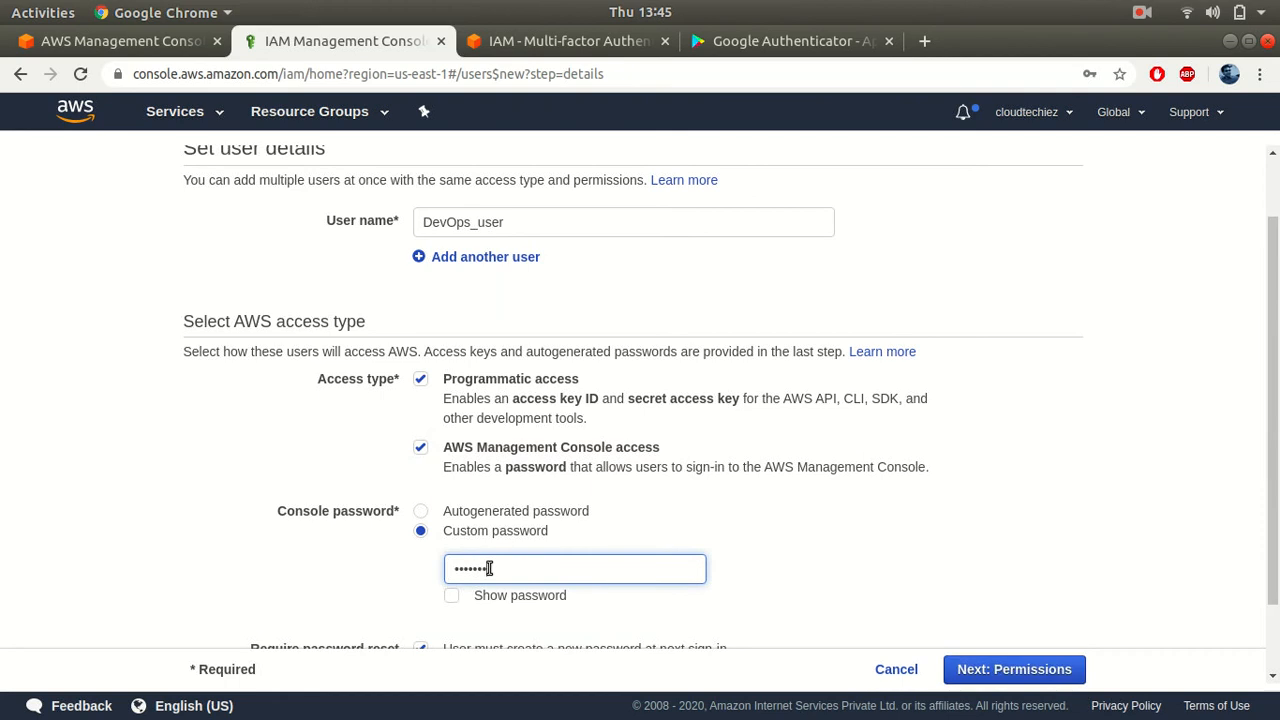
pyautogui.write('••••••')
pyautogui.scroll(-2, 489, 568)
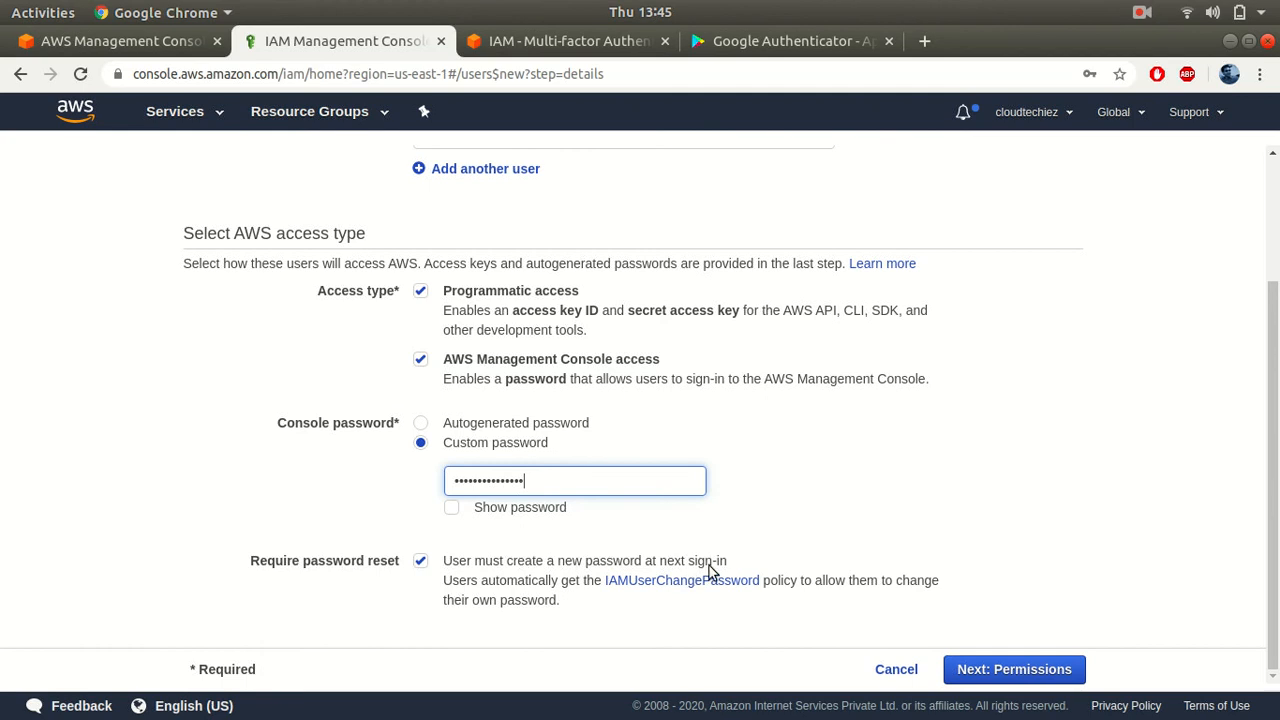
pyautogui.click(421, 562)
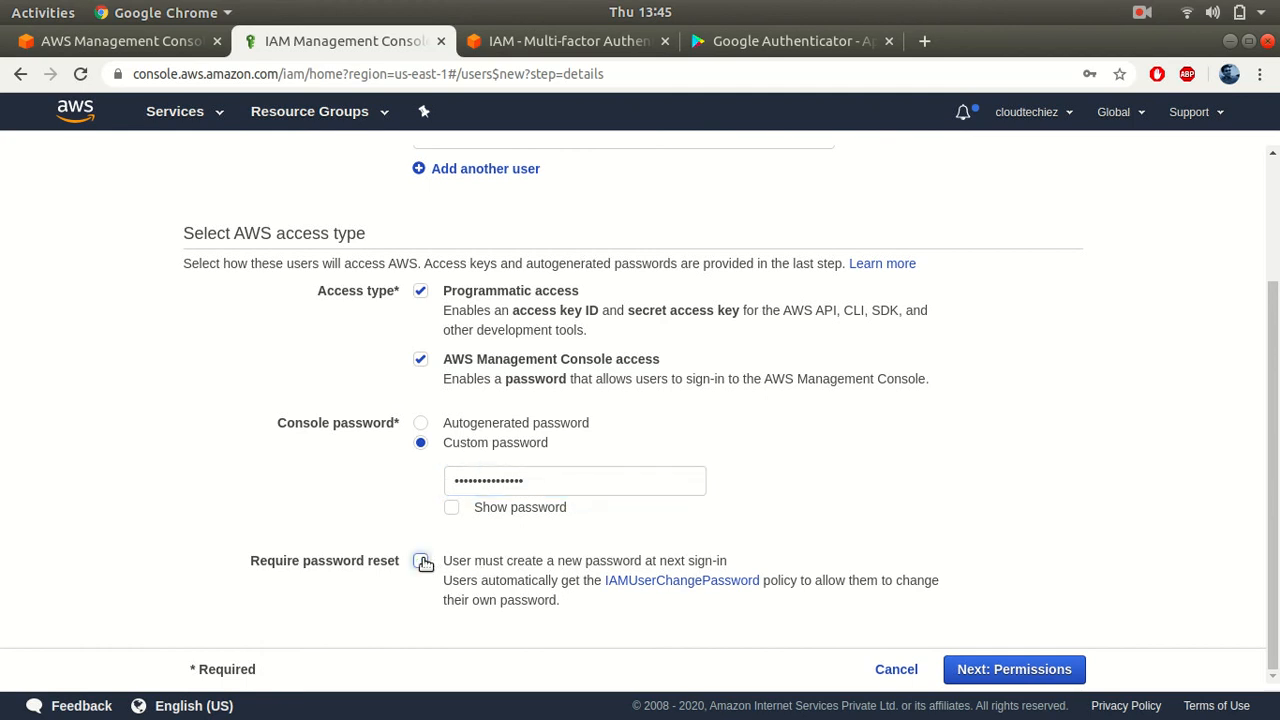
# Step: Advance to Permissions, where five existing groups are listed, and begin creating a new group
pyautogui.click(1033, 680)
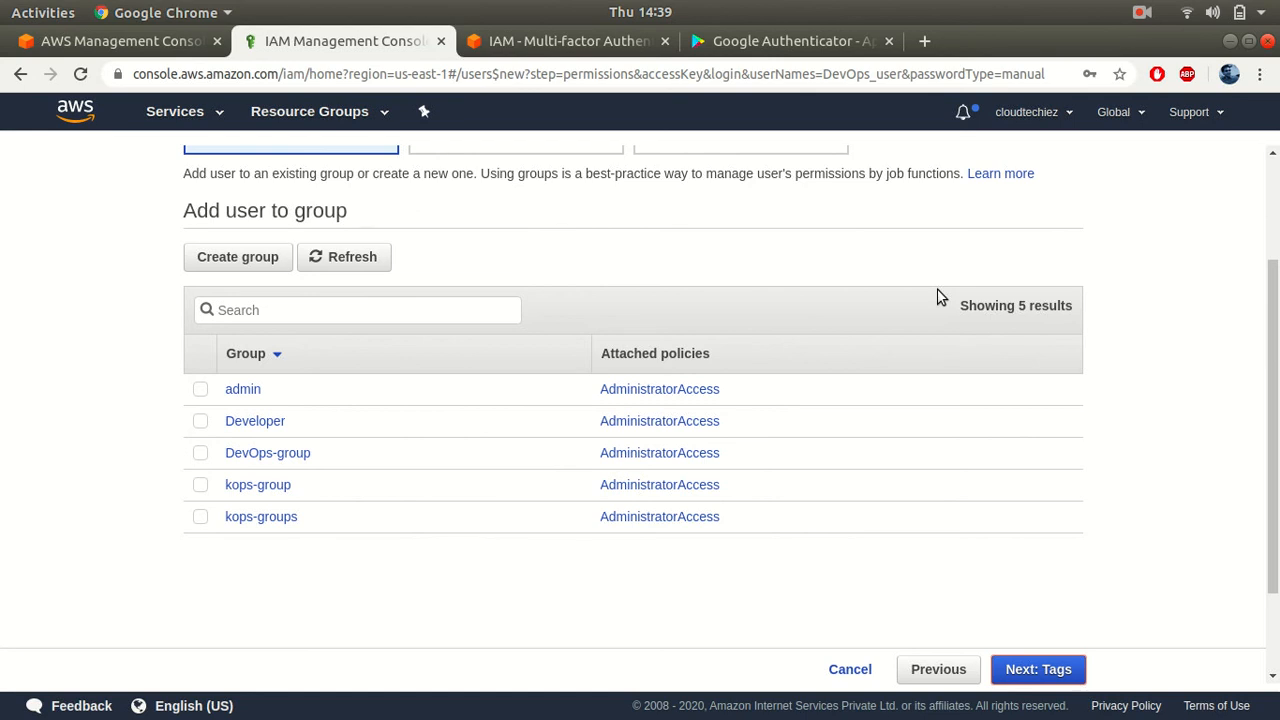
pyautogui.click(233, 259)
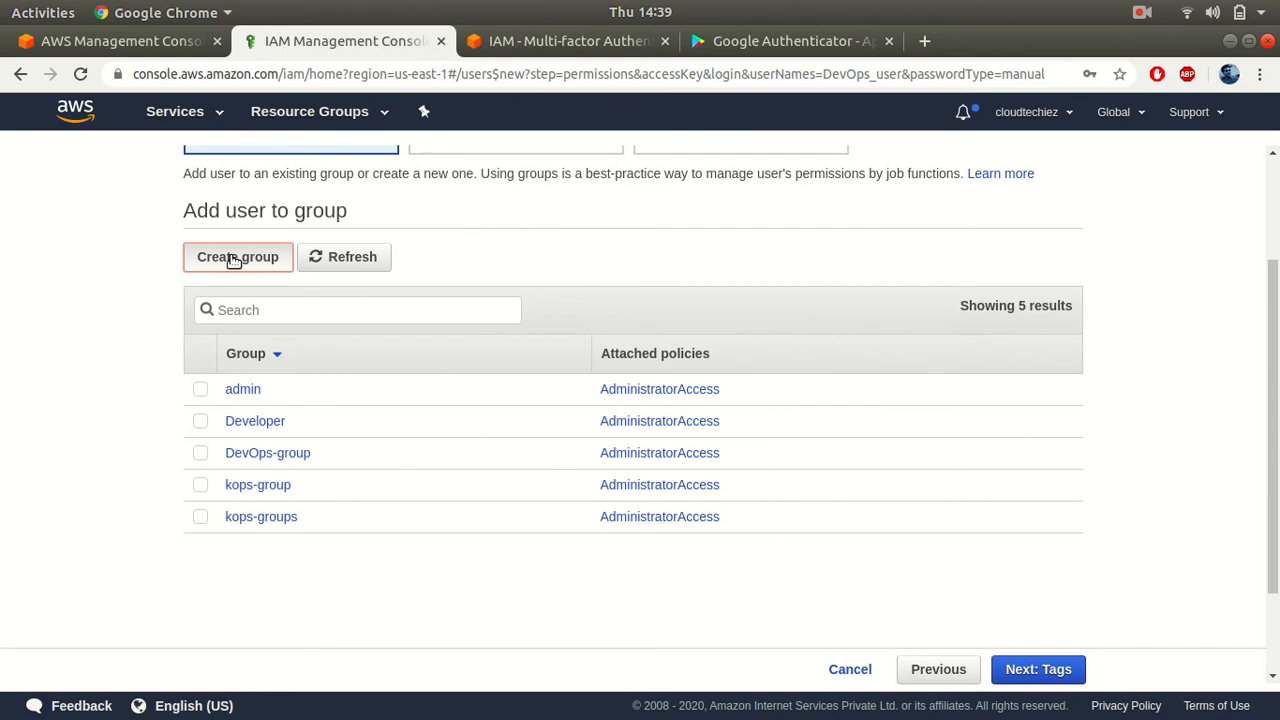
# Step: Name the new group Admin-group
pyautogui.click(457, 271)
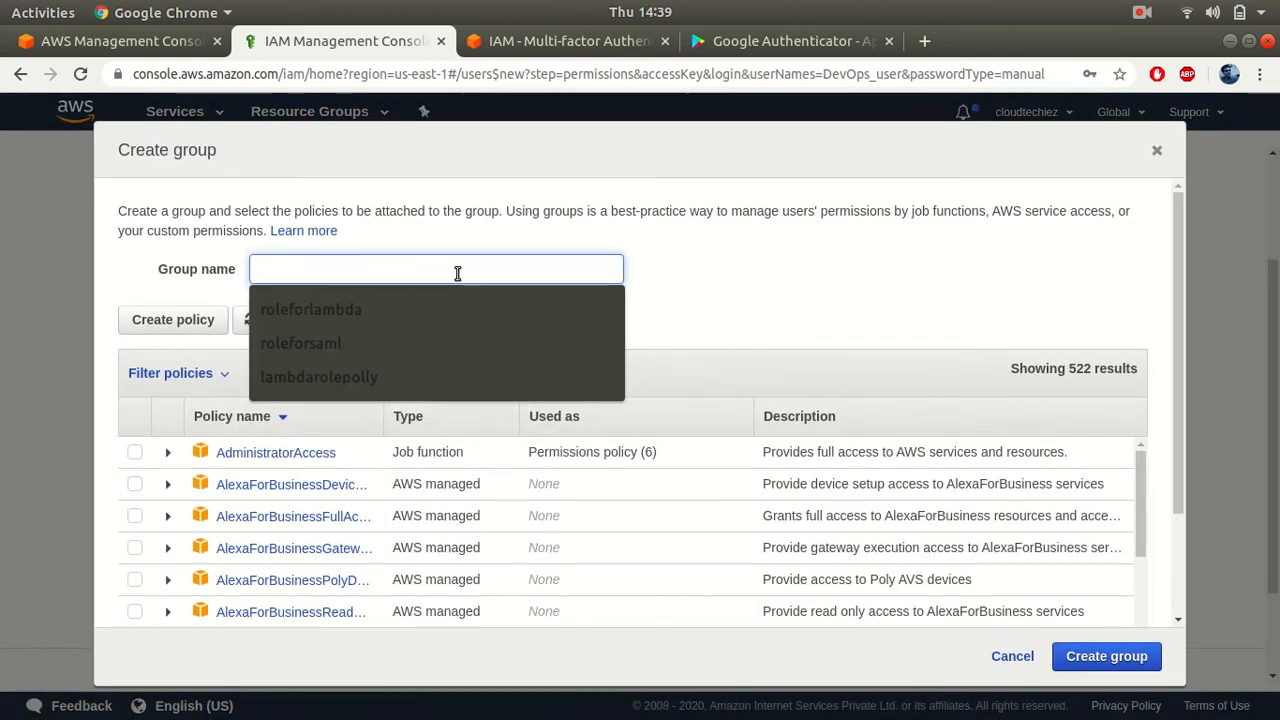
pyautogui.write('AS')
pyautogui.press('BackSpace')
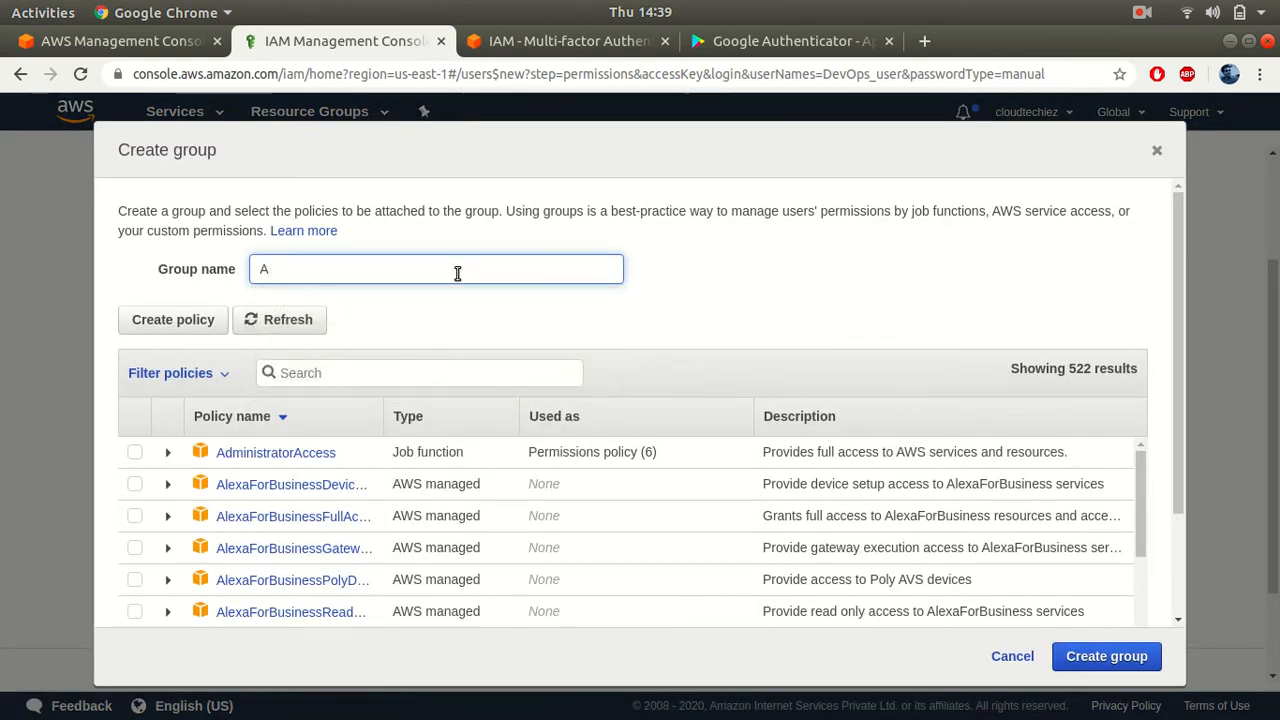
pyautogui.write('dmin-group')
# Step: After trying ec2 and s3 policy searches, attach AdministratorAccess and create the group
pyautogui.scroll(-8, 366, 514)
pyautogui.scroll(-10, 366, 514)
pyautogui.scroll(12, 366, 514)
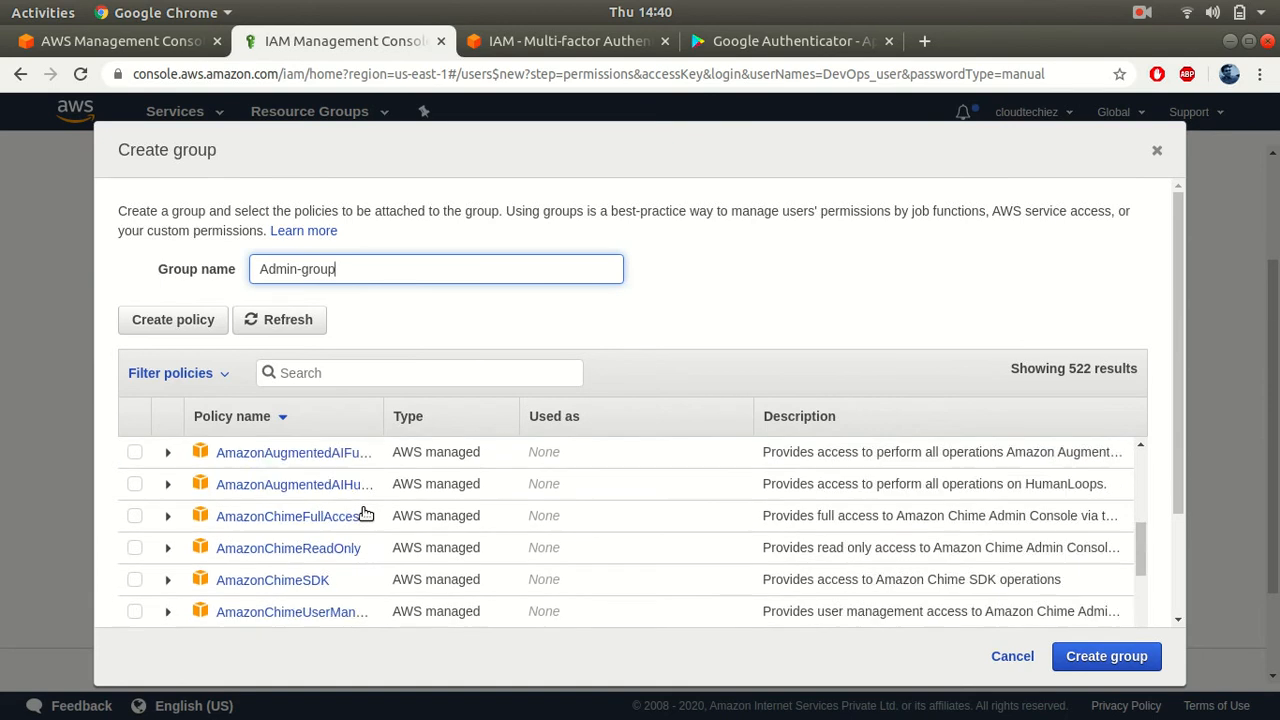
pyautogui.scroll(7, 366, 514)
pyautogui.click(341, 372)
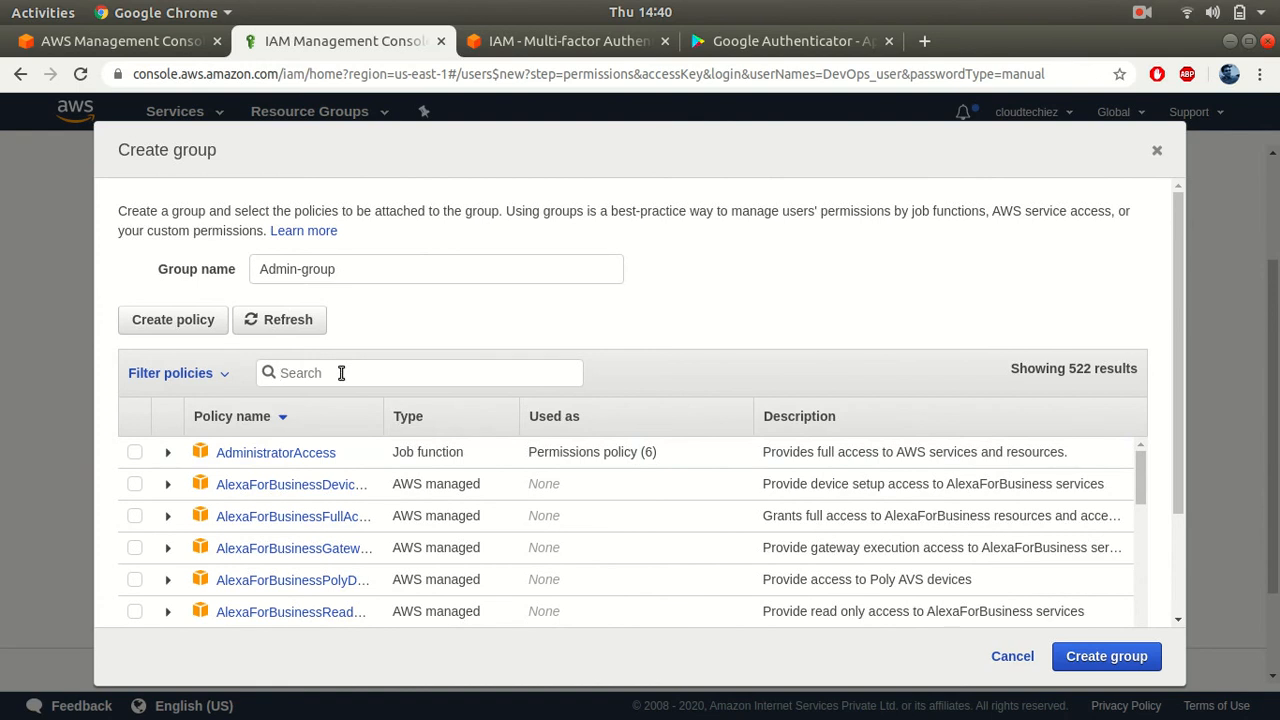
pyautogui.write('ec2')
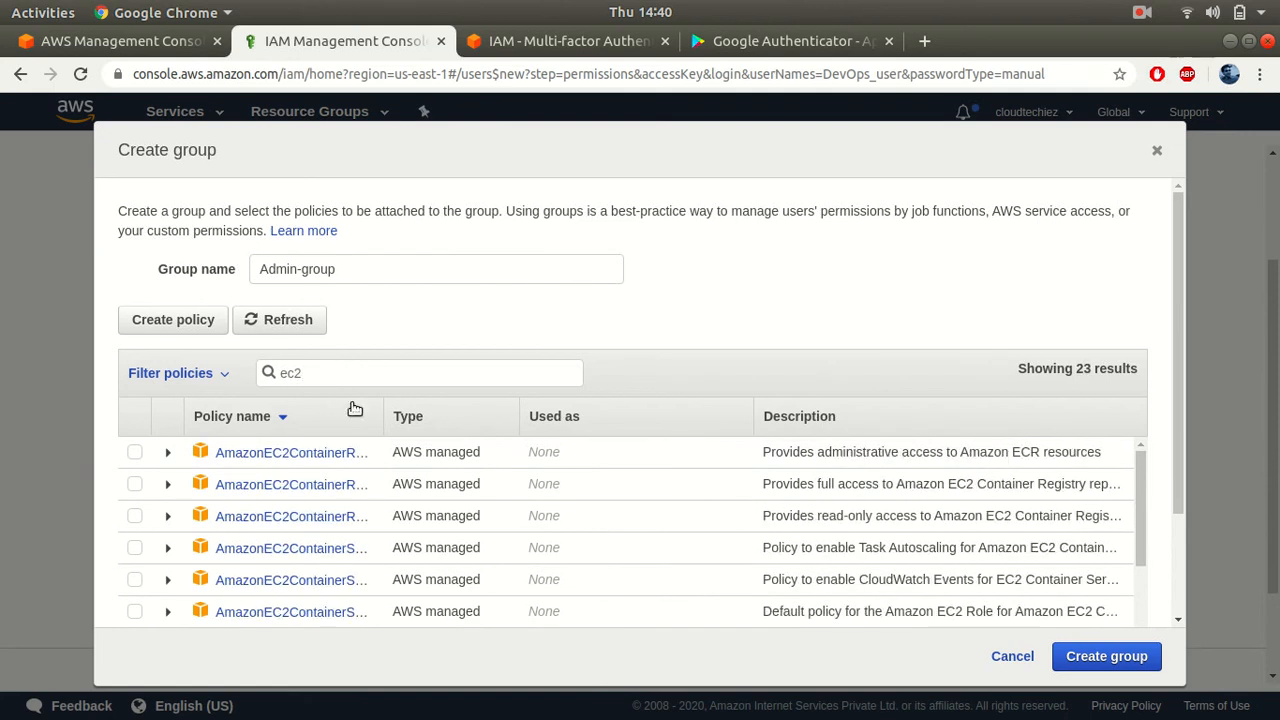
pyautogui.scroll(-5, 366, 488)
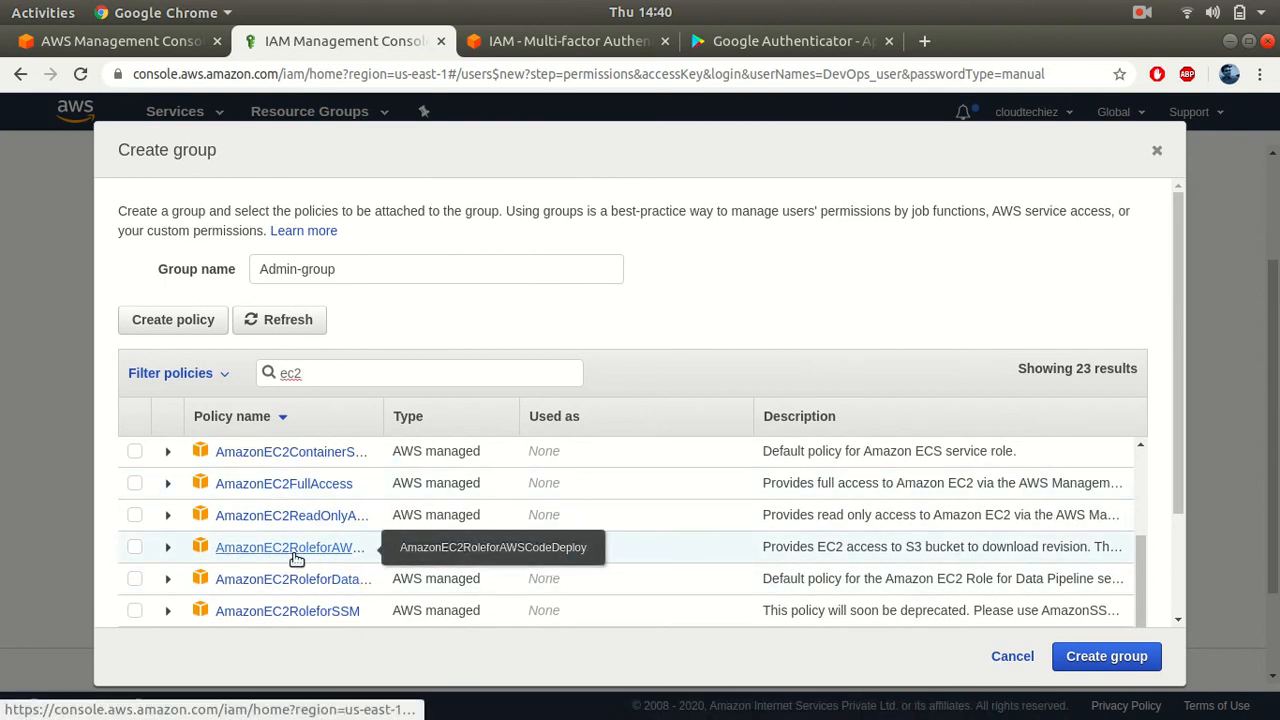
pyautogui.write('fu')
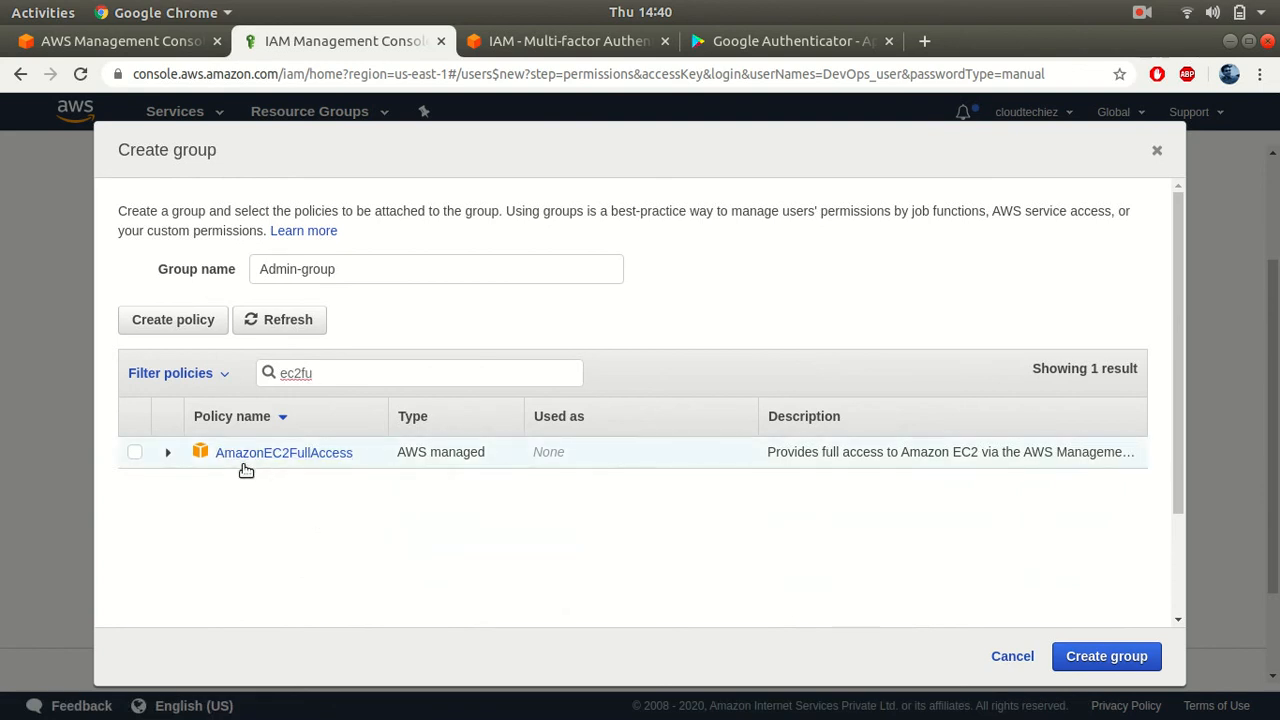
pyautogui.doubleClick(335, 375)
pyautogui.write('s')
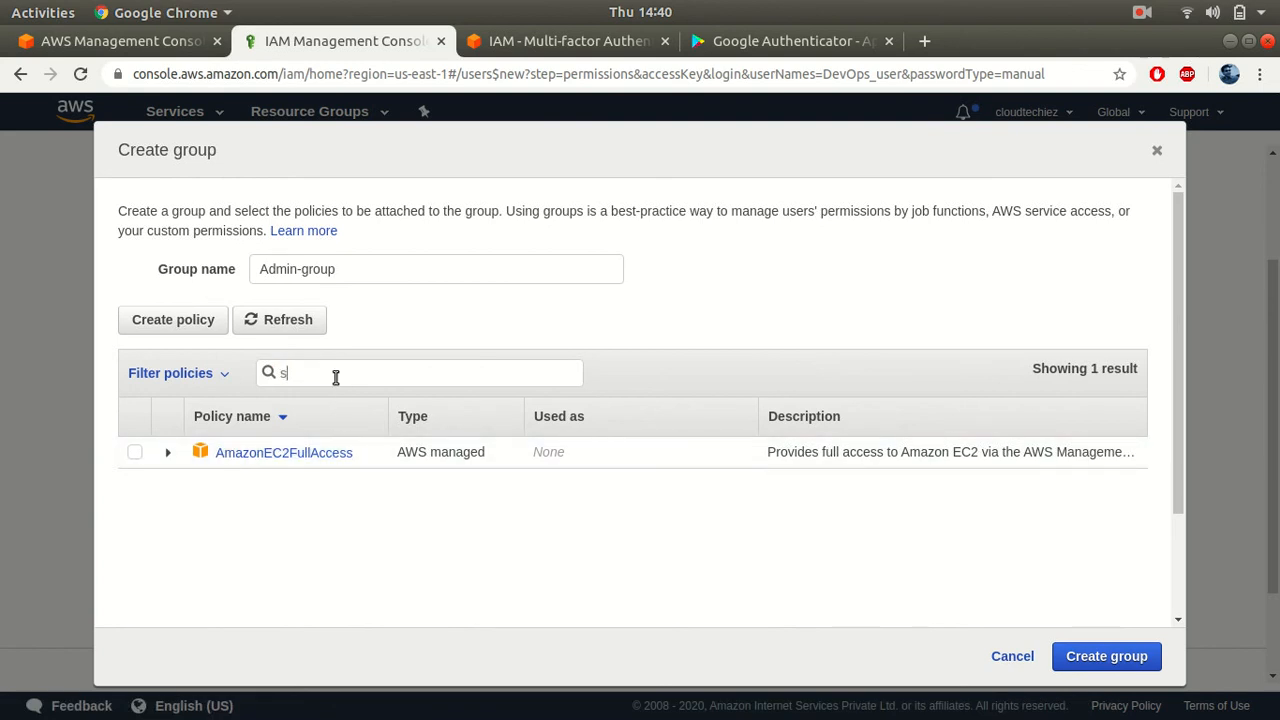
pyautogui.write('3')
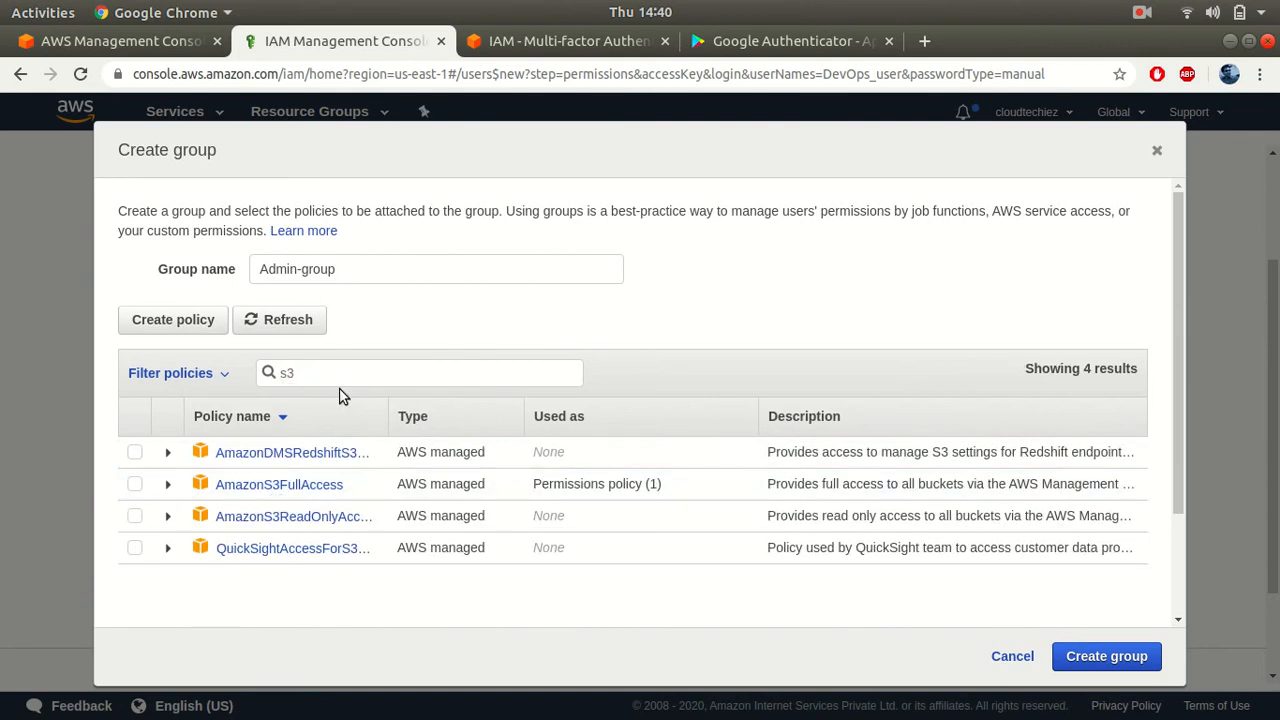
pyautogui.doubleClick(333, 378)
pyautogui.press('BackSpace')
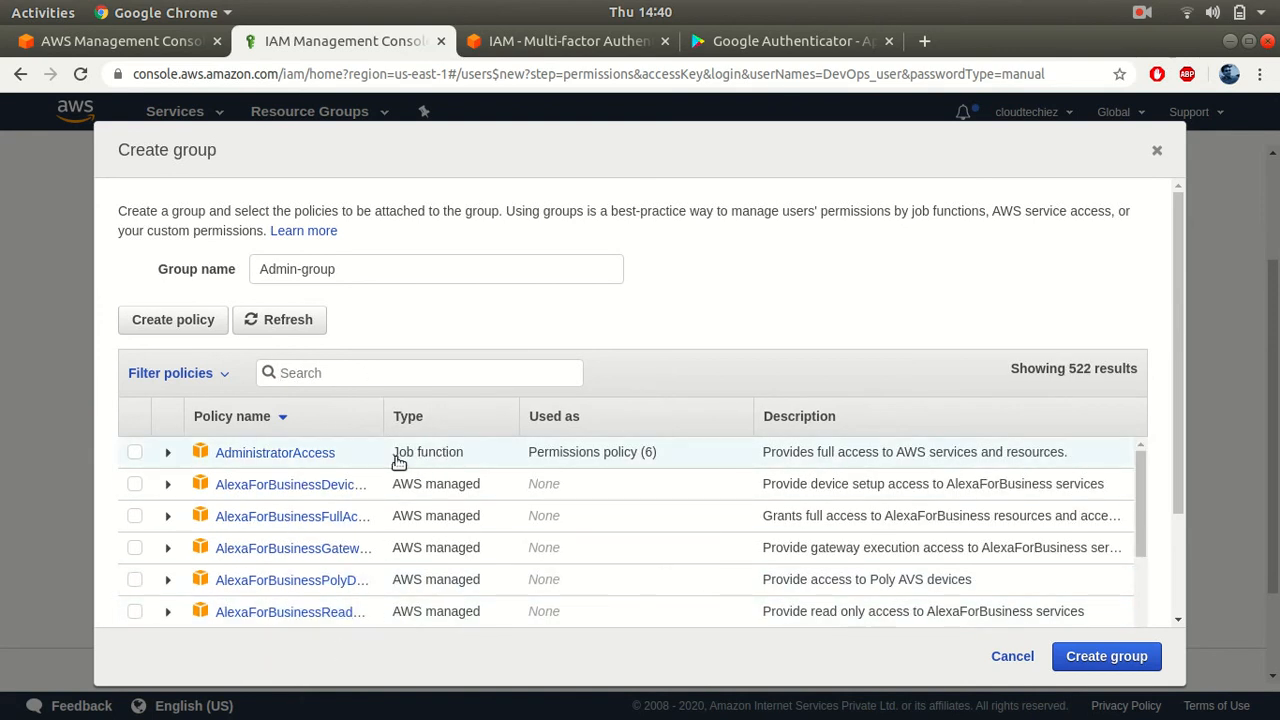
pyautogui.click(134, 455)
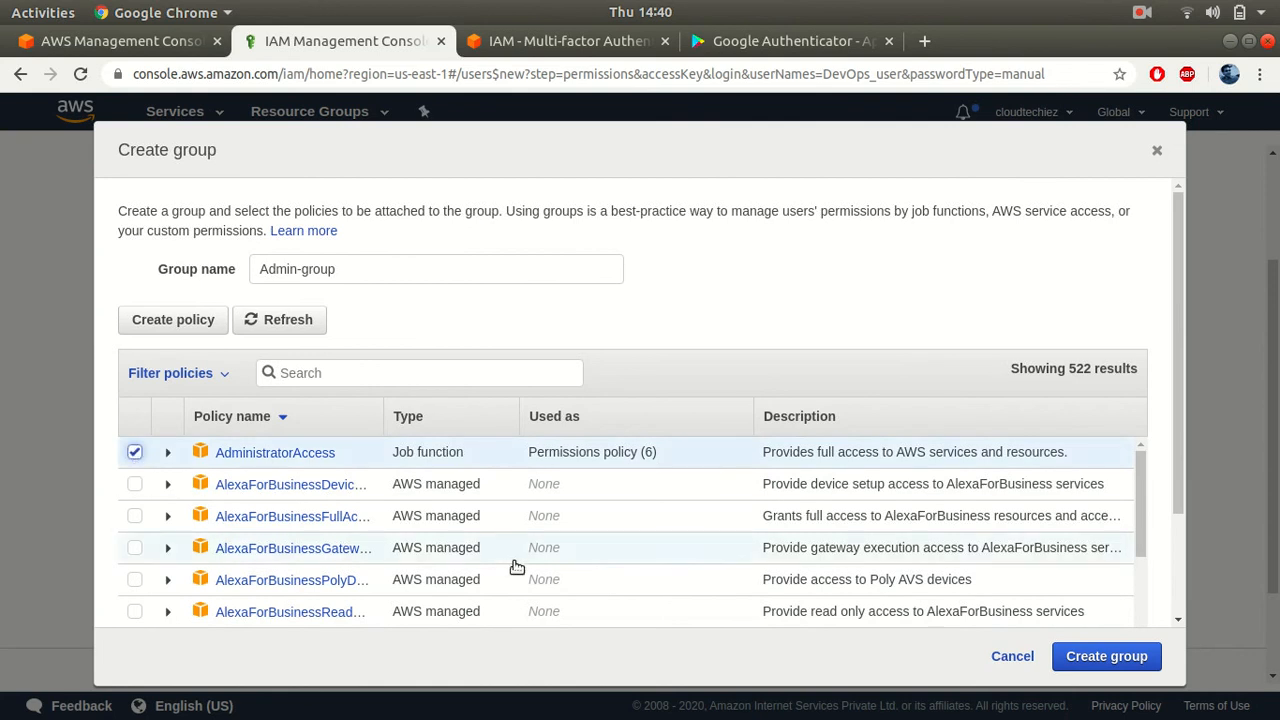
pyautogui.click(1110, 664)
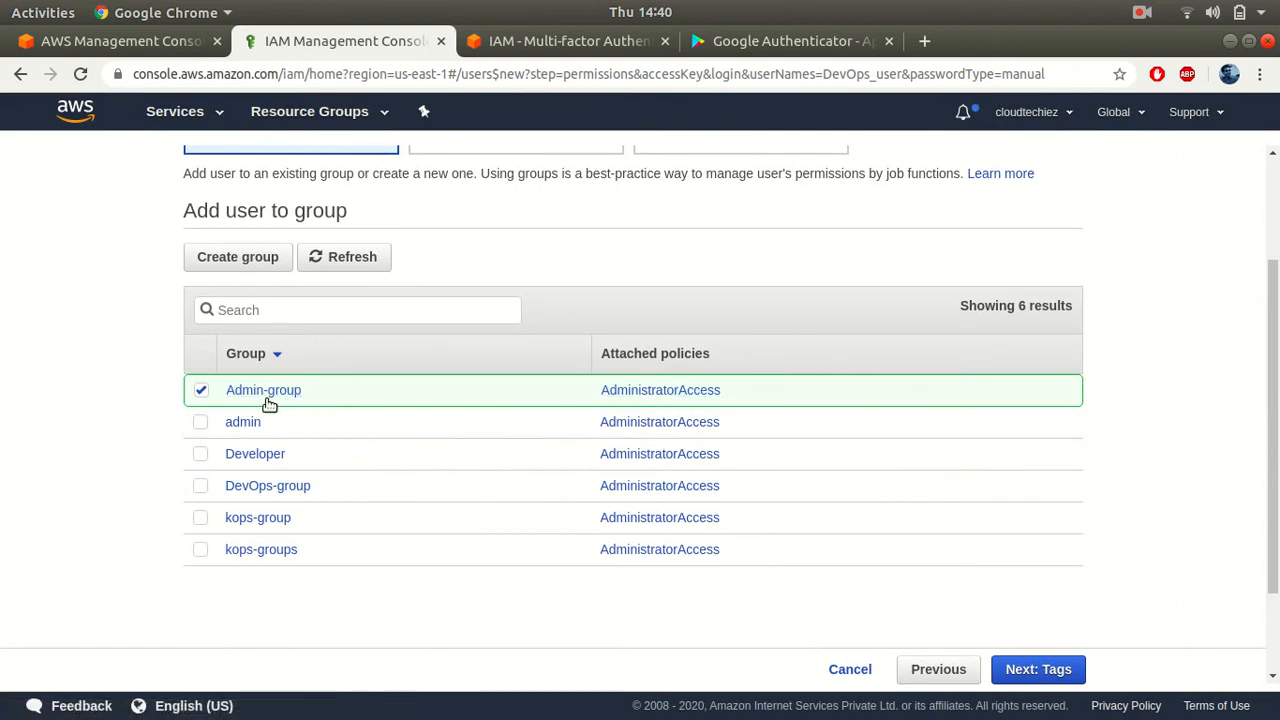
# Step: Leave tags empty and review DevOps_user's details and Admin-group membership
pyautogui.click(1040, 672)
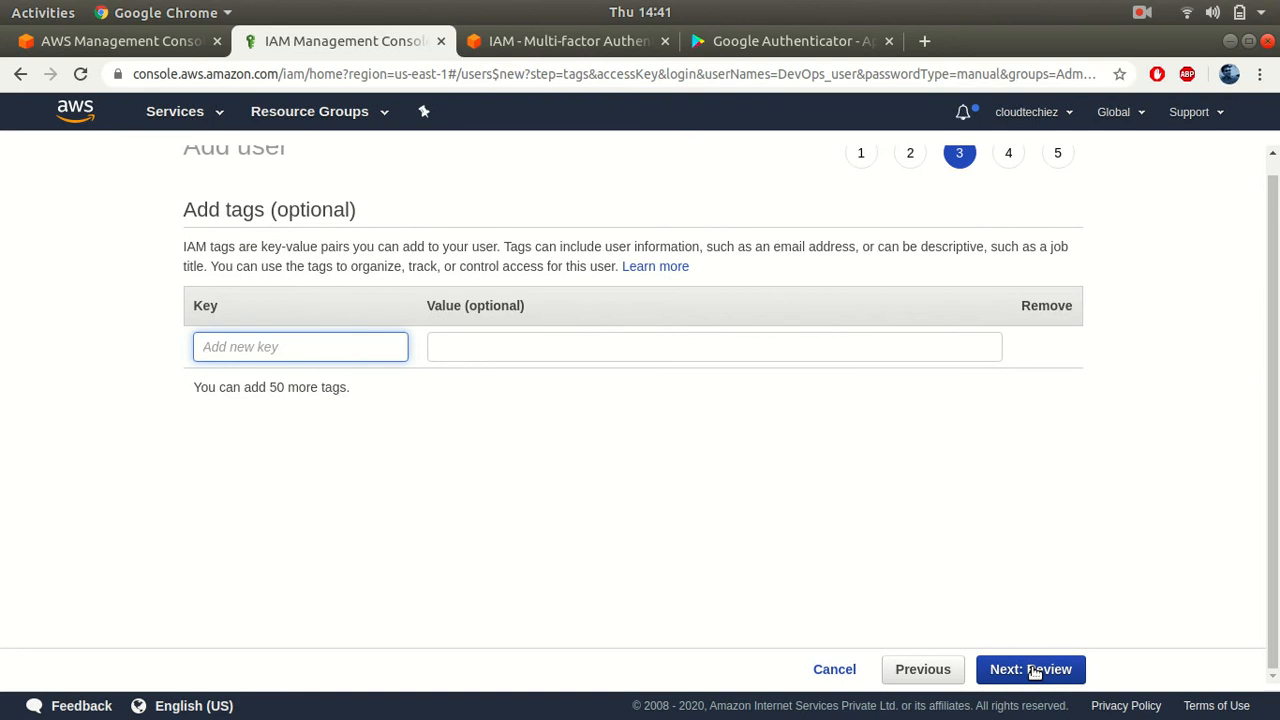
pyautogui.click(1035, 670)
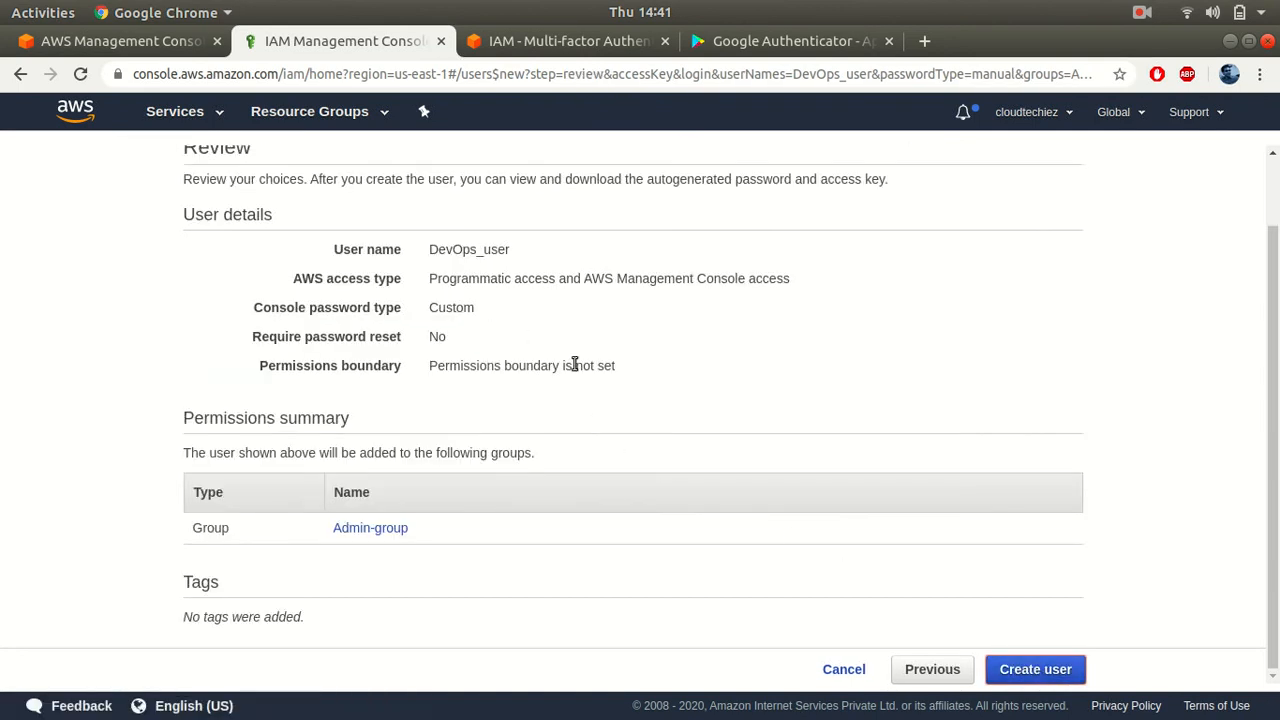
pyautogui.scroll(2, 605, 390)
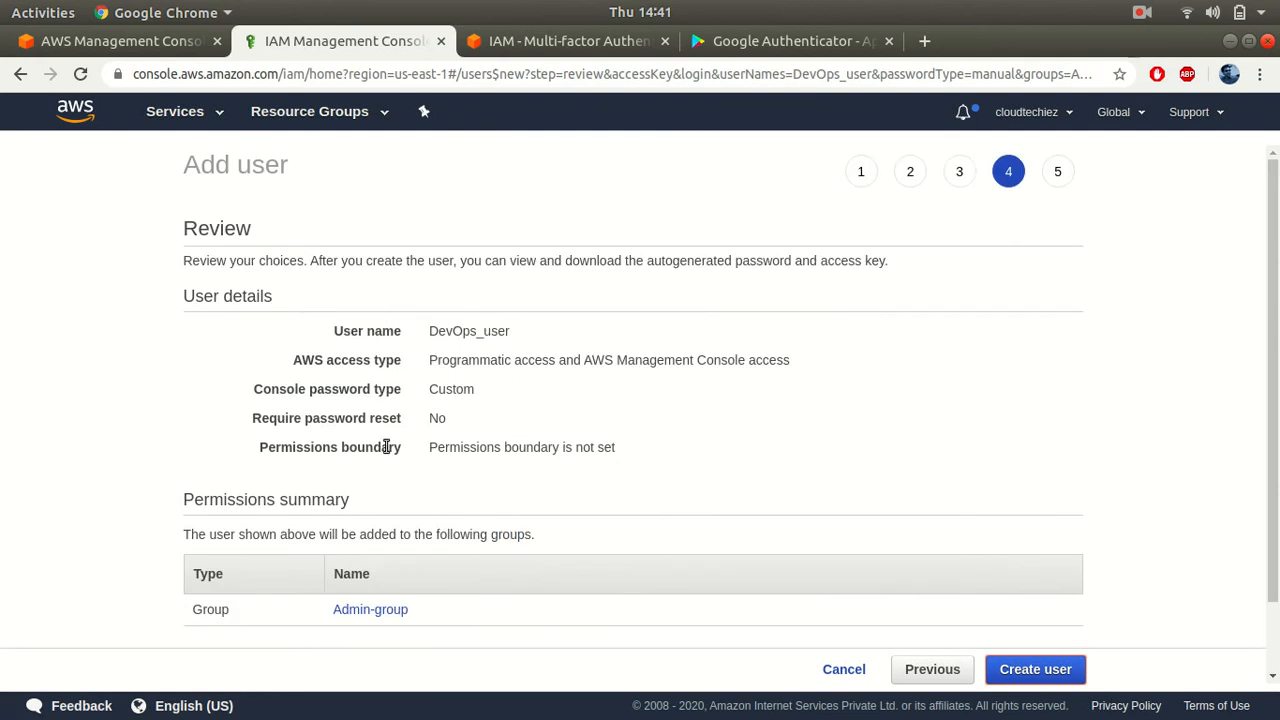
pyautogui.scroll(-1, 388, 447)
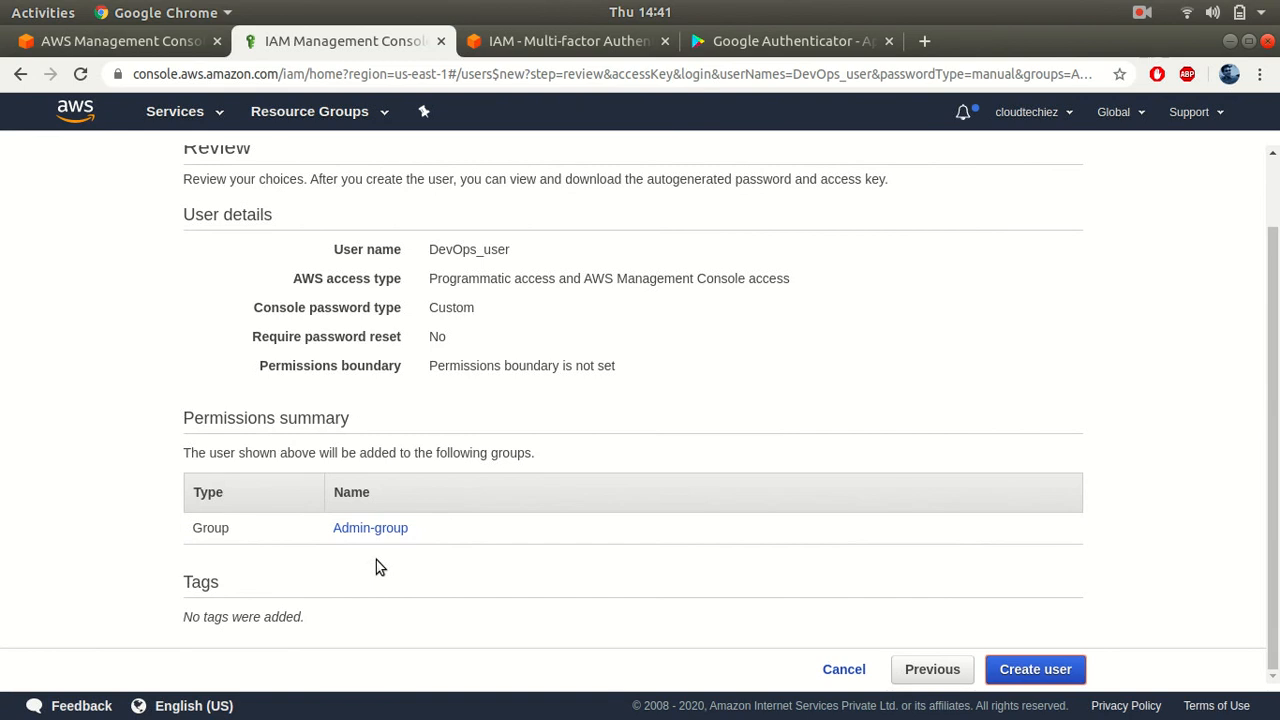
# Step: Create DevOps_user, select its Access key ID, and go back to the Users list
pyautogui.click(1004, 667)
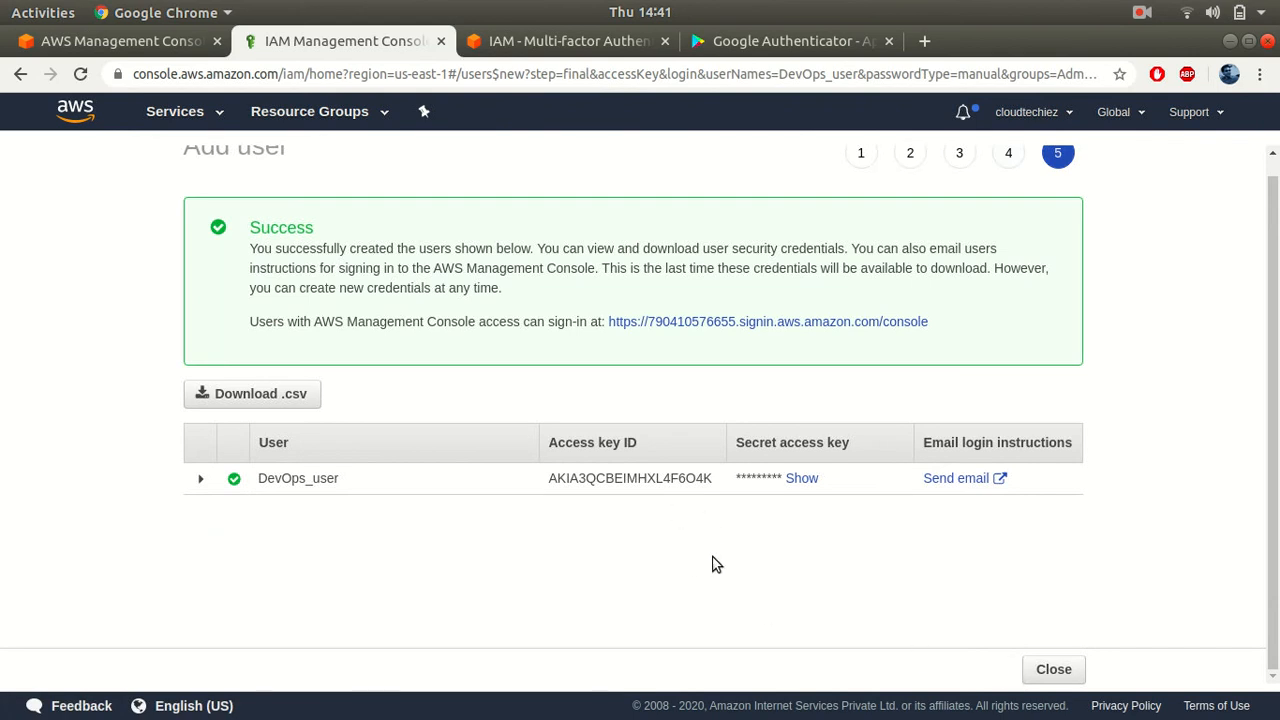
pyautogui.doubleClick(609, 479)
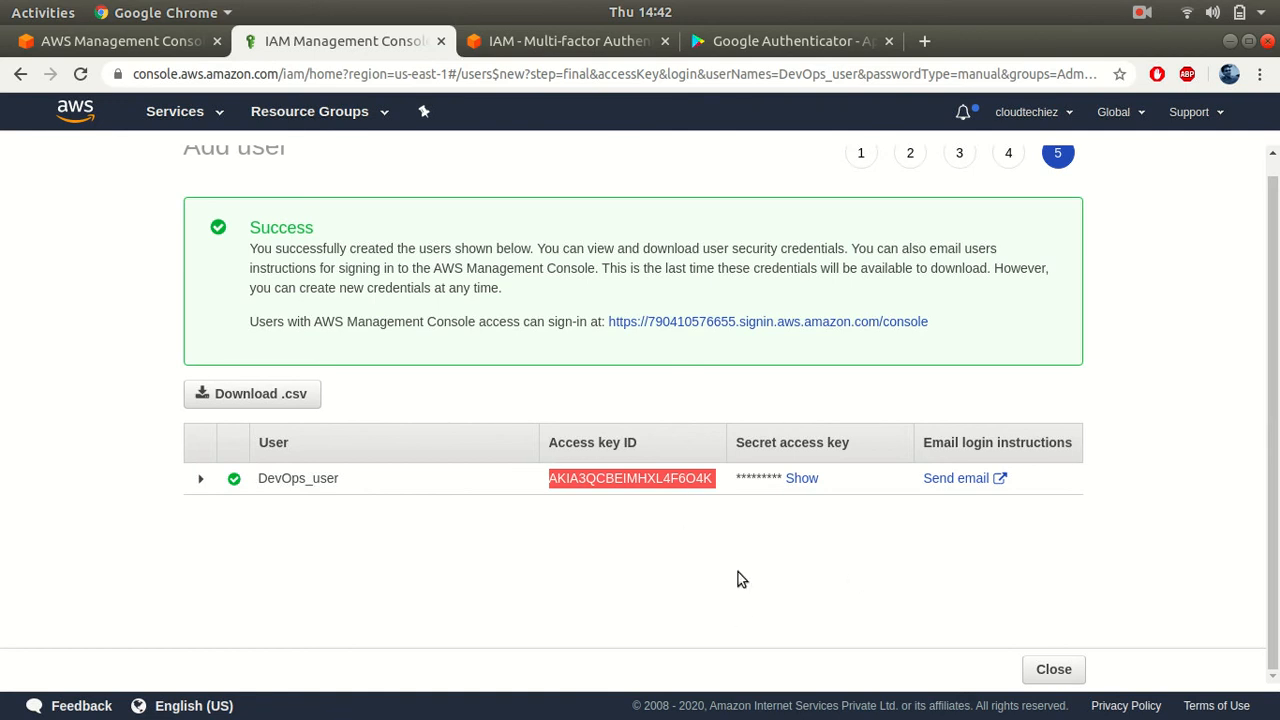
pyautogui.click(1058, 669)
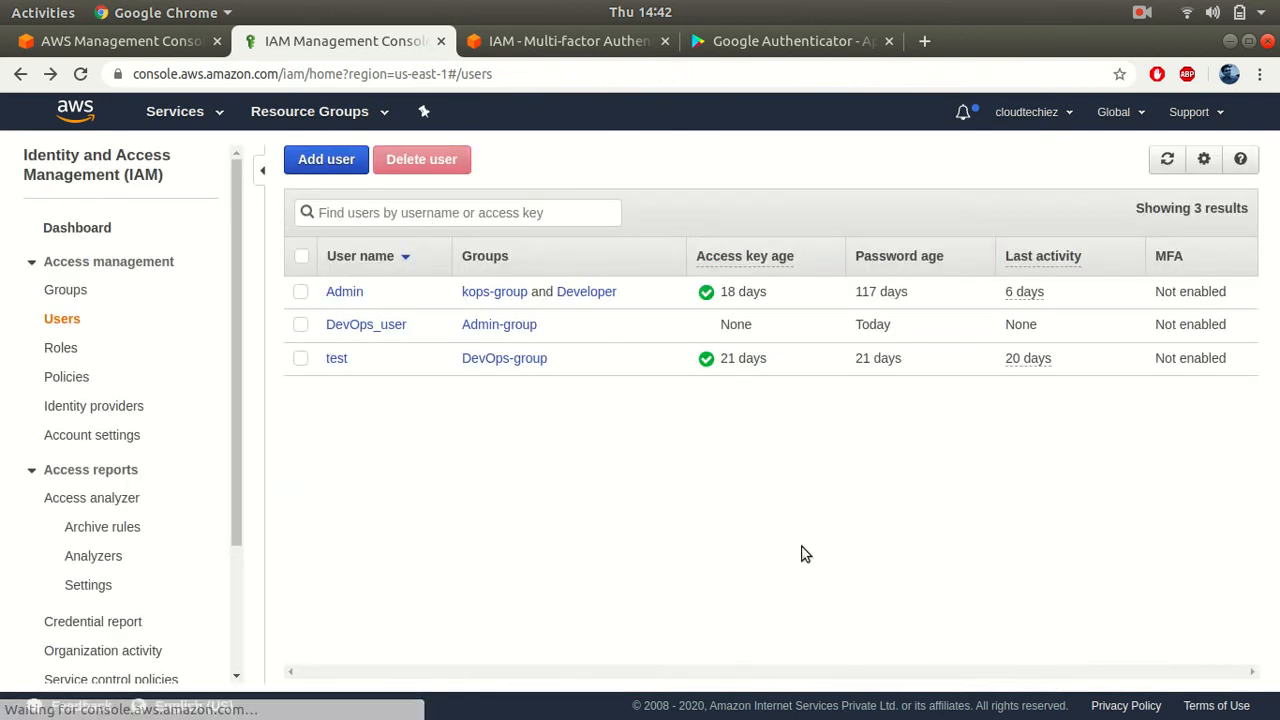
# Step: Create an additional access key from DevOps_user's Security credentials
pyautogui.click(344, 325)
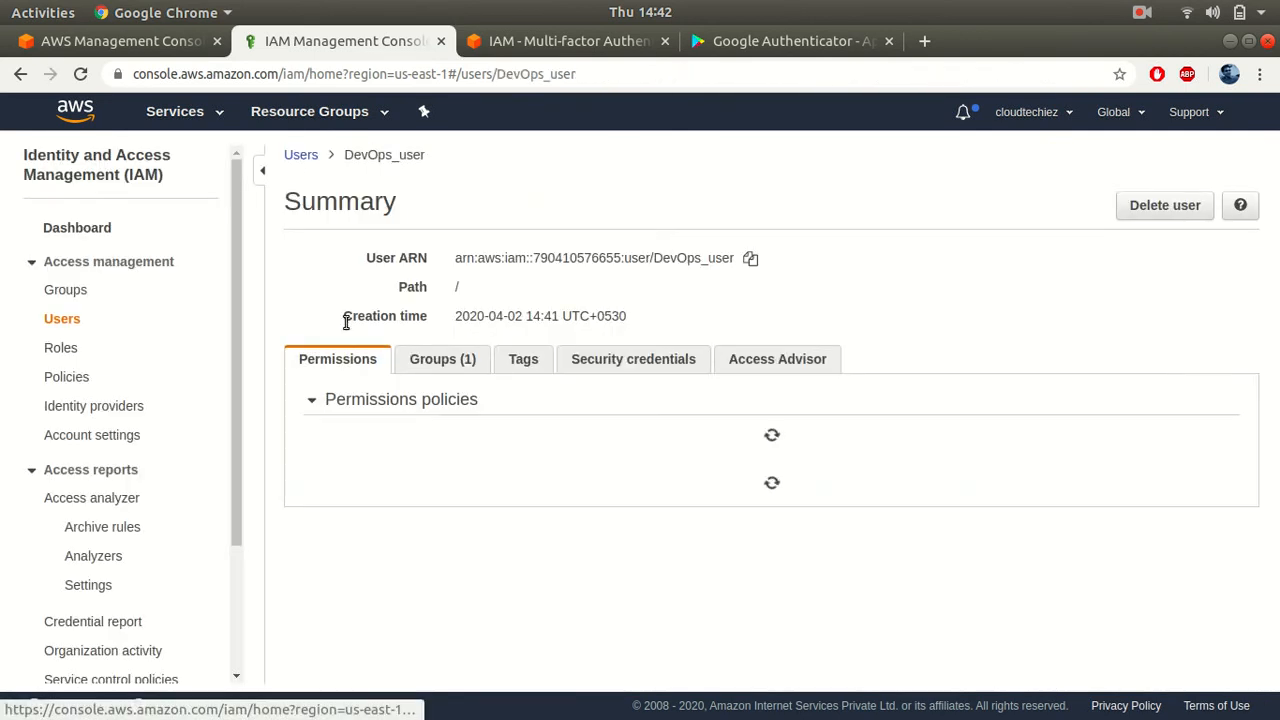
pyautogui.click(648, 365)
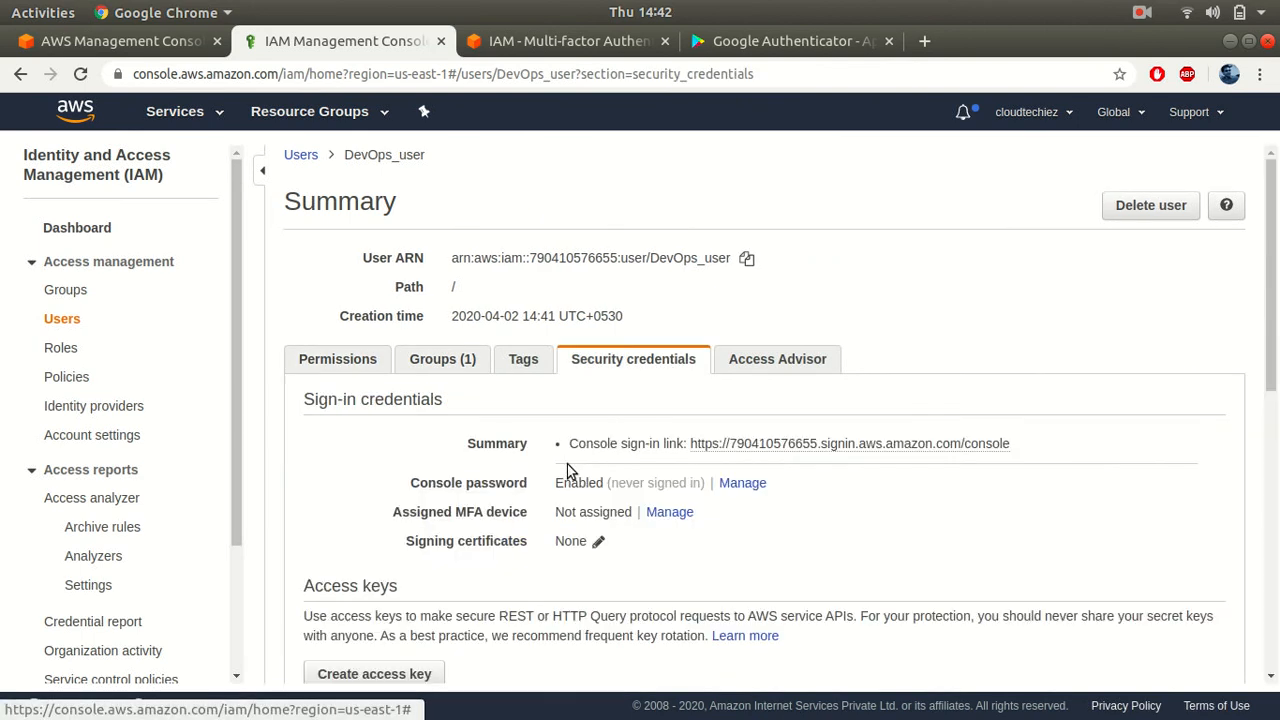
pyautogui.scroll(-3, 567, 465)
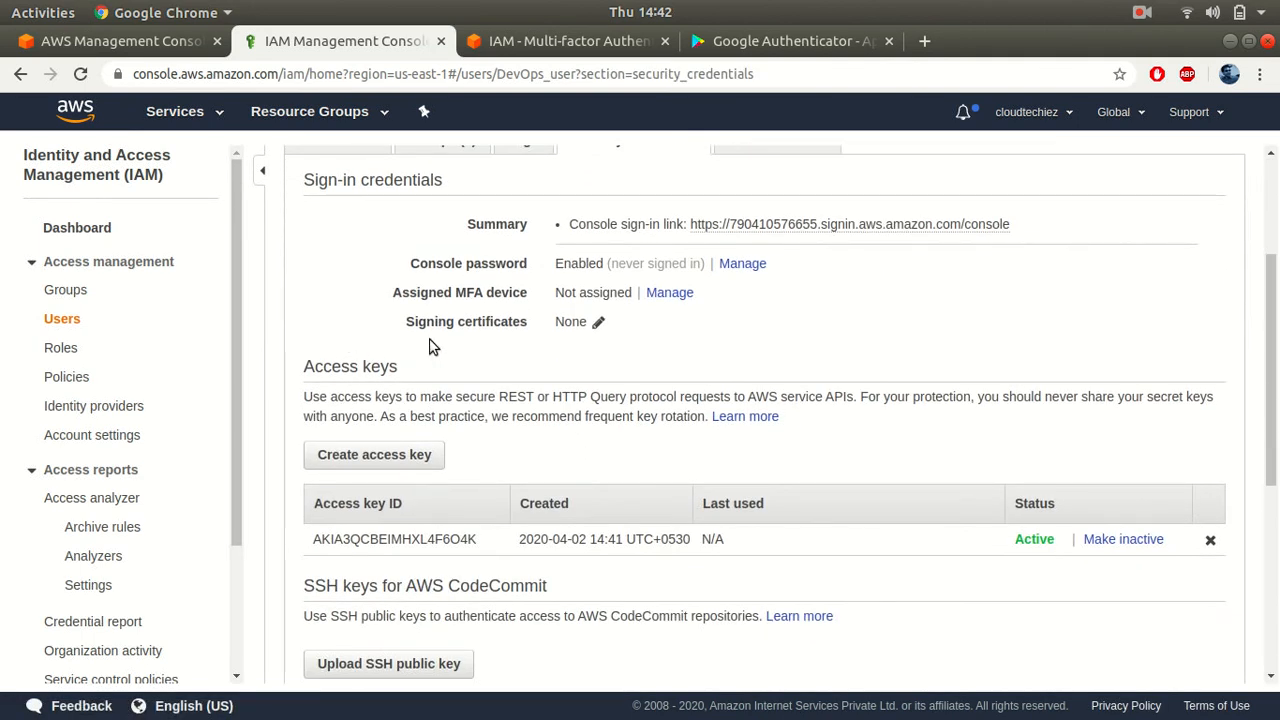
pyautogui.click(362, 464)
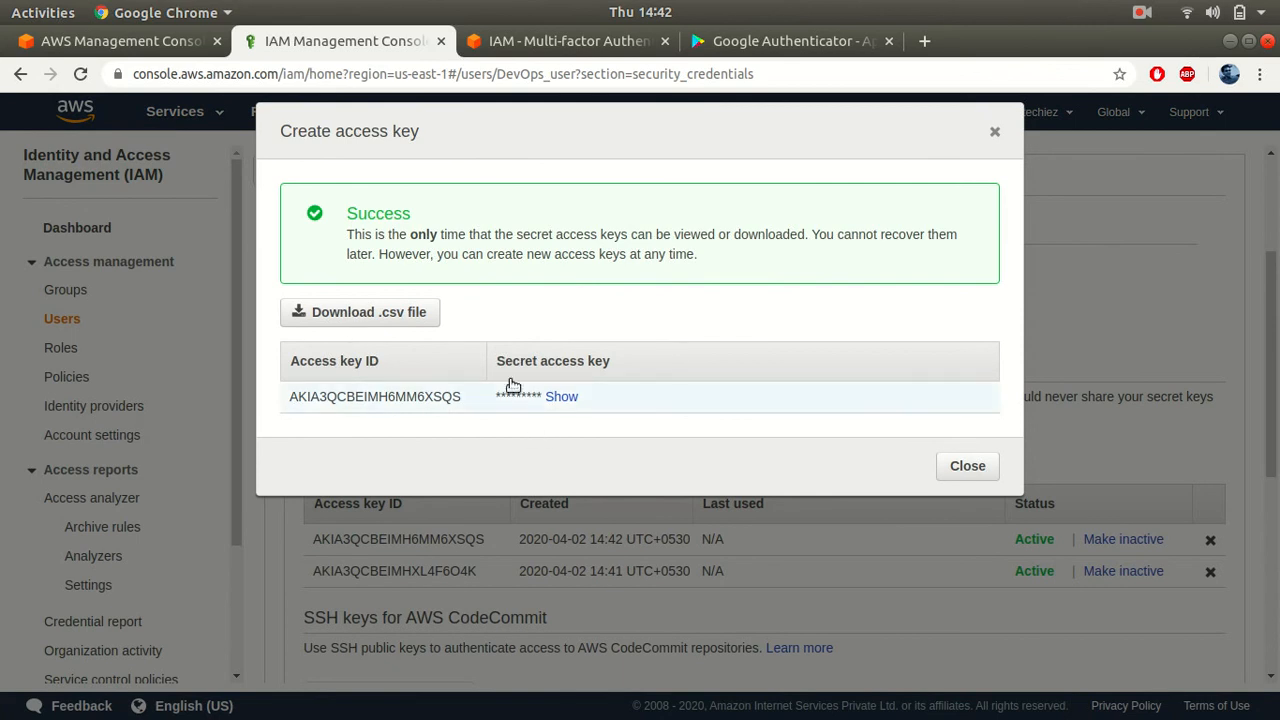
pyautogui.click(957, 466)
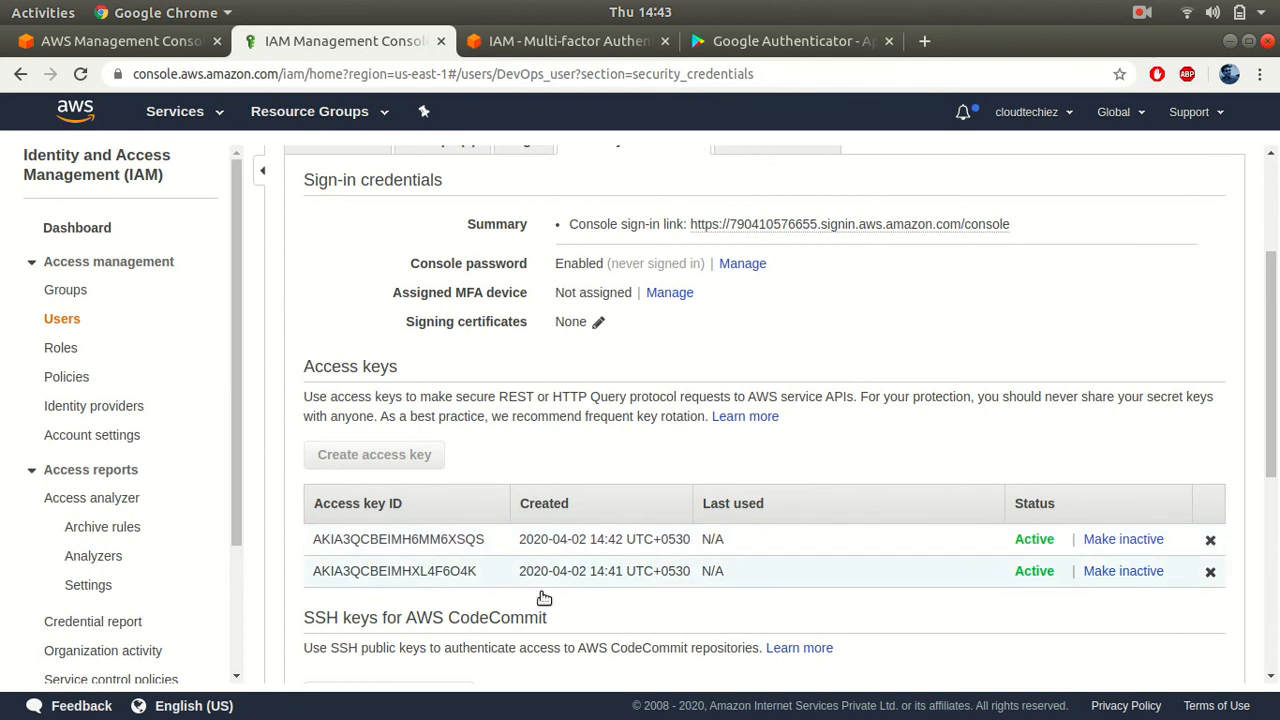
# Step: Delete that newest access key and create a replacement key
pyautogui.click(1210, 540)
pyautogui.click(858, 270)
pyautogui.click(341, 459)
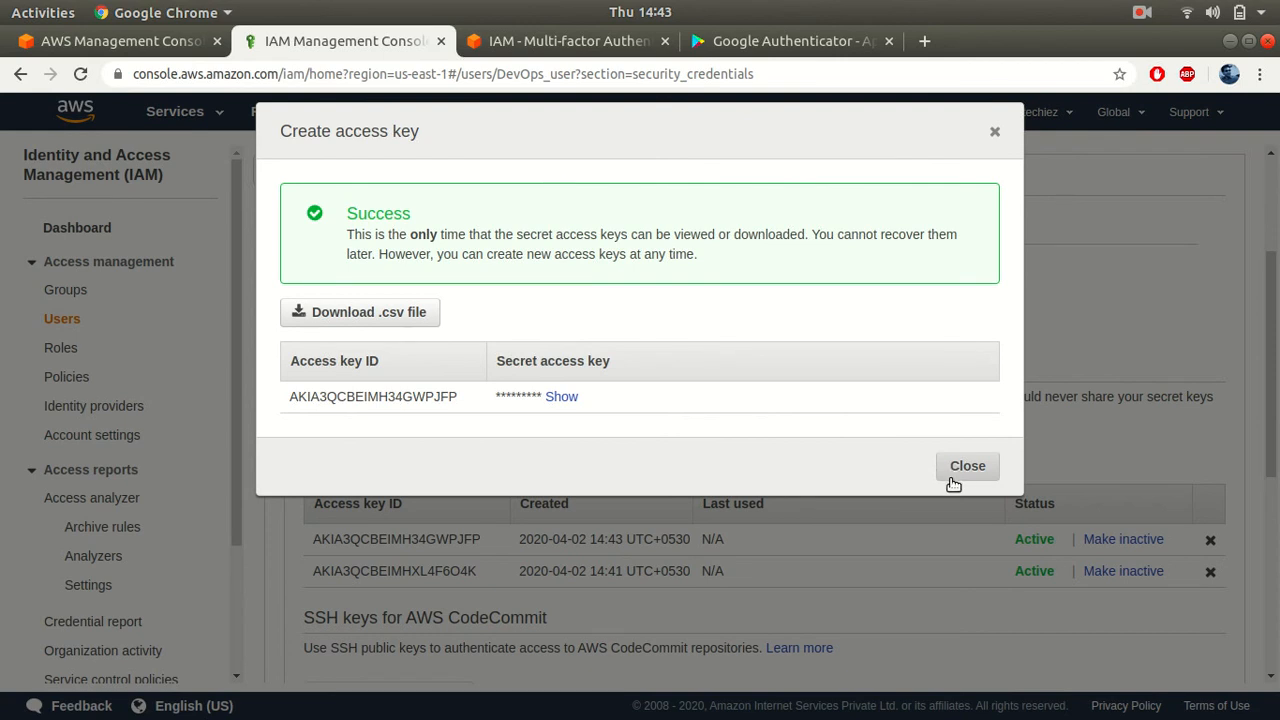
pyautogui.click(953, 481)
pyautogui.scroll(5, 620, 460)
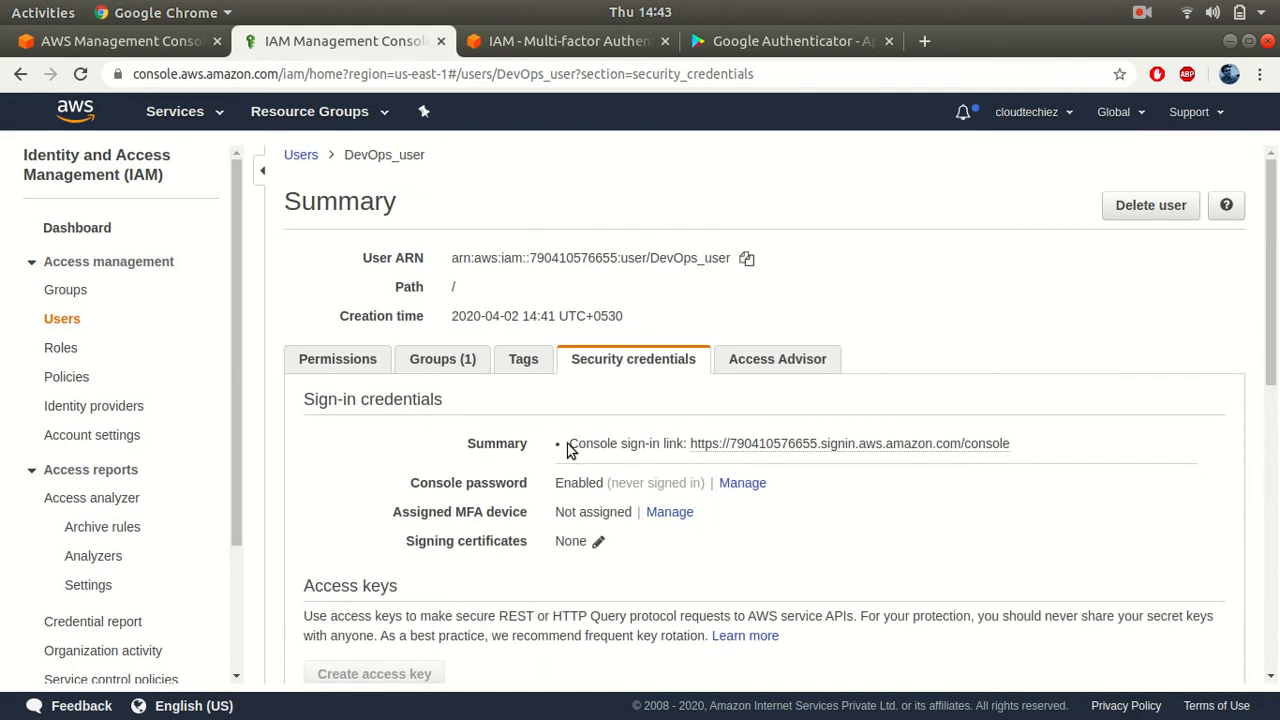
# Step: Save a 6-character minimum password policy and return to the dashboard showing 4 of 5
pyautogui.click(300, 157)
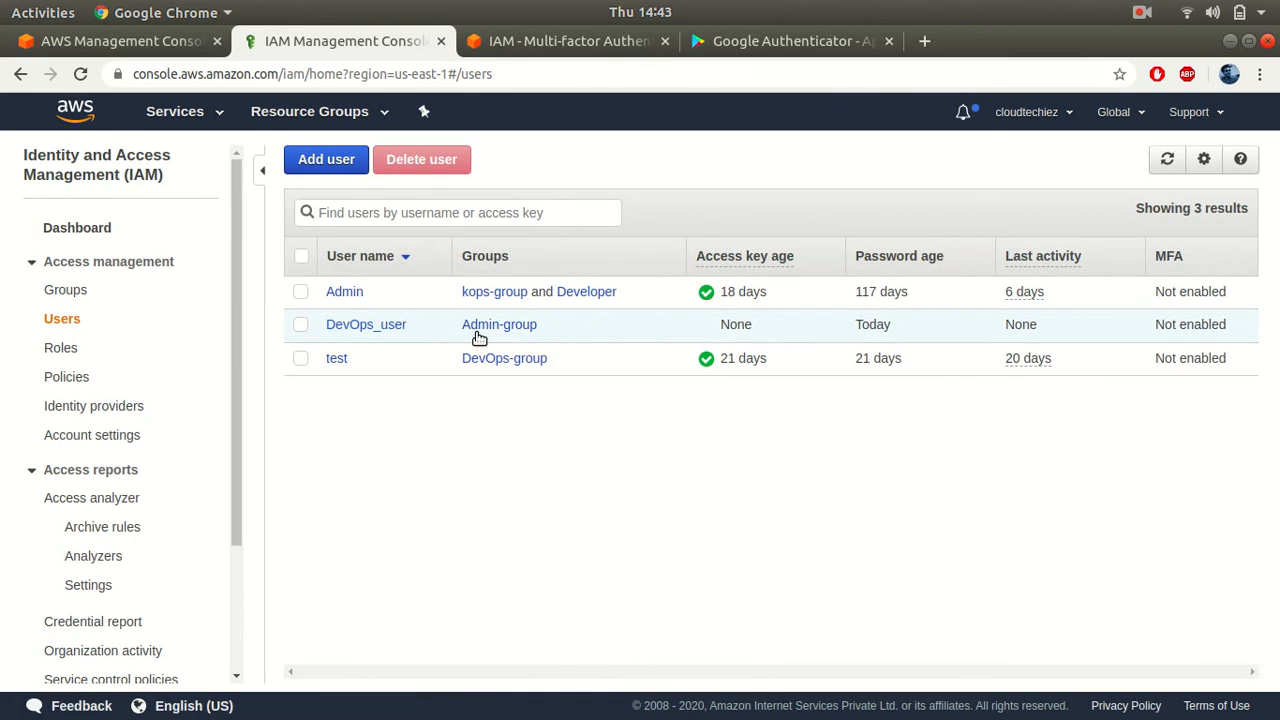
pyautogui.click(100, 232)
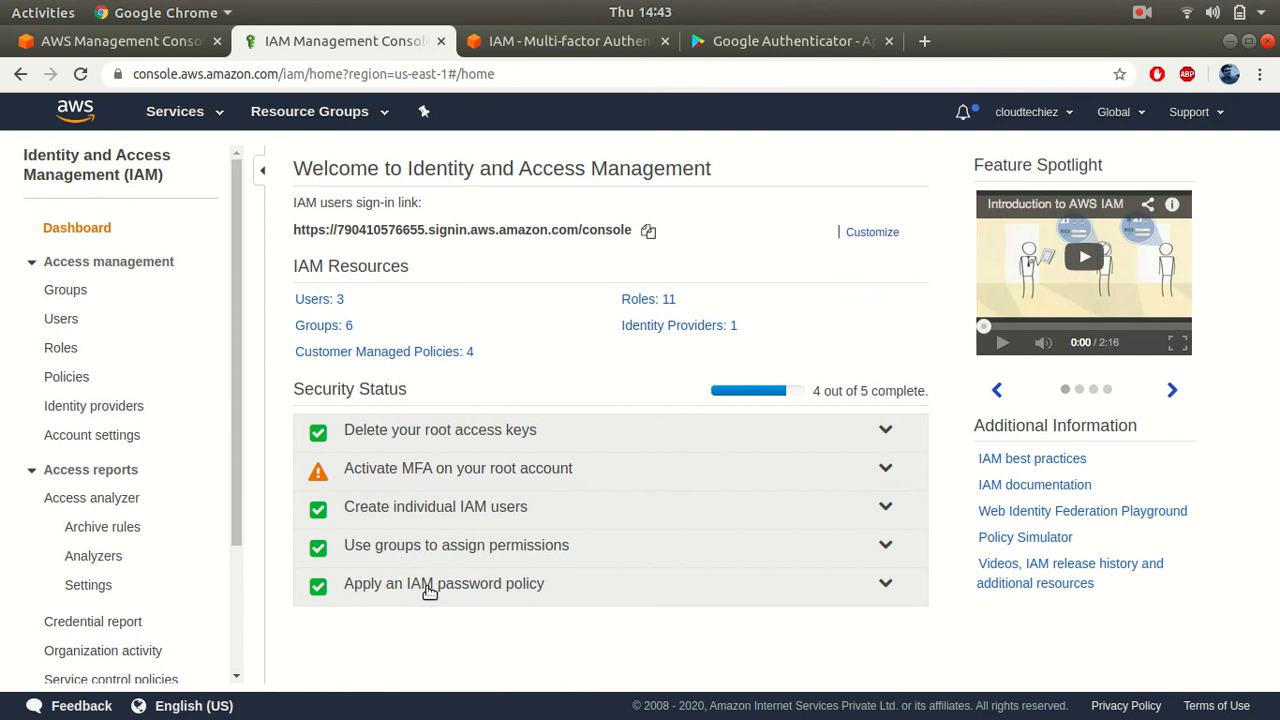
pyautogui.click(430, 591)
pyautogui.scroll(-1, 386, 620)
pyautogui.click(392, 638)
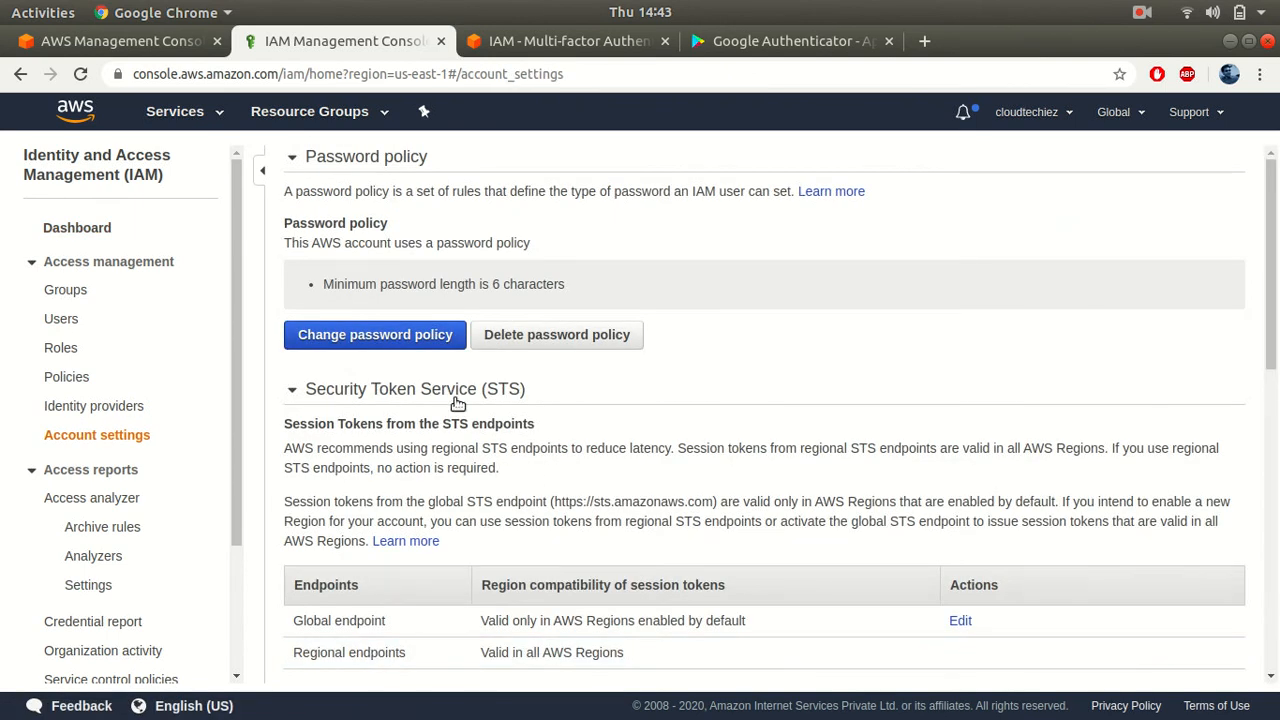
pyautogui.click(334, 336)
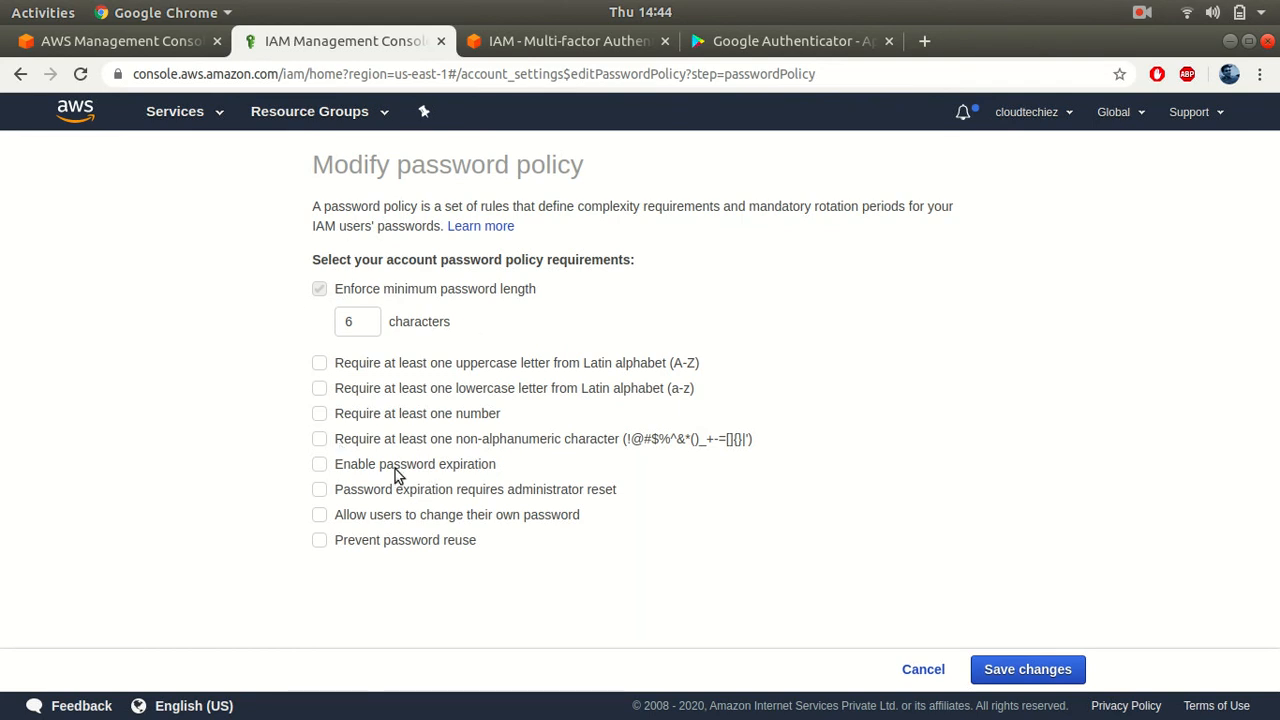
pyautogui.click(1009, 671)
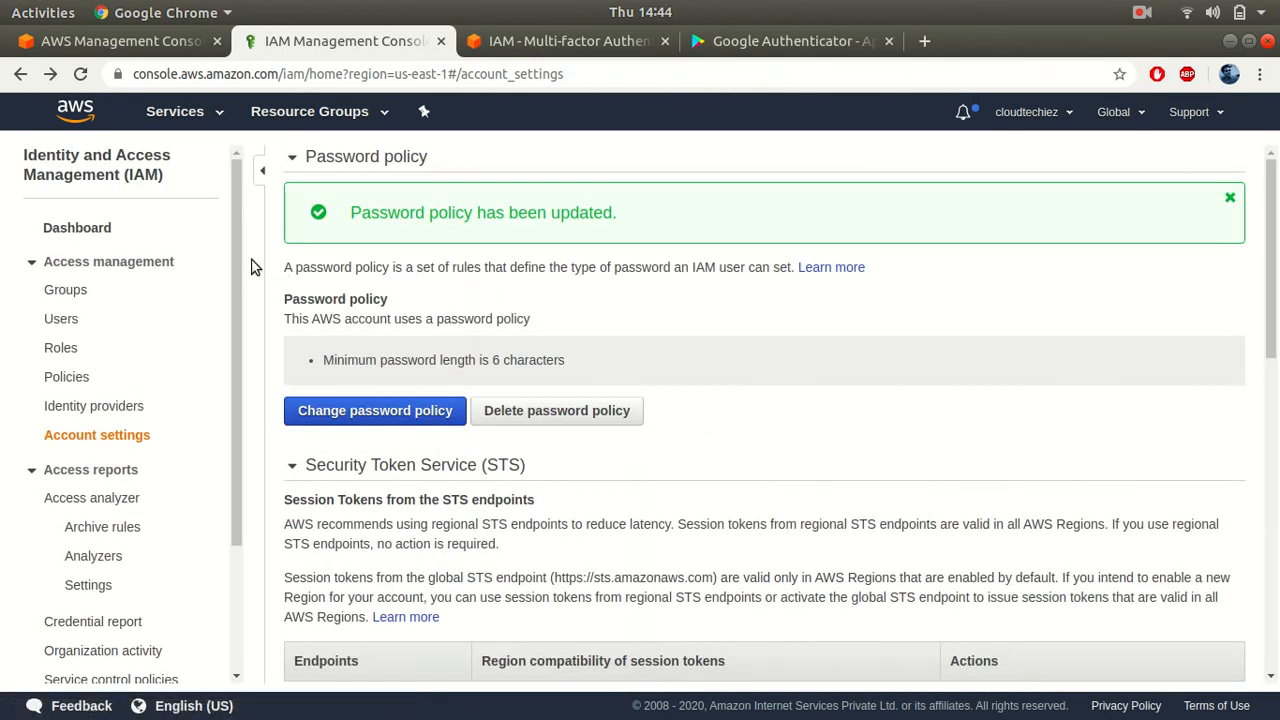
pyautogui.click(92, 229)
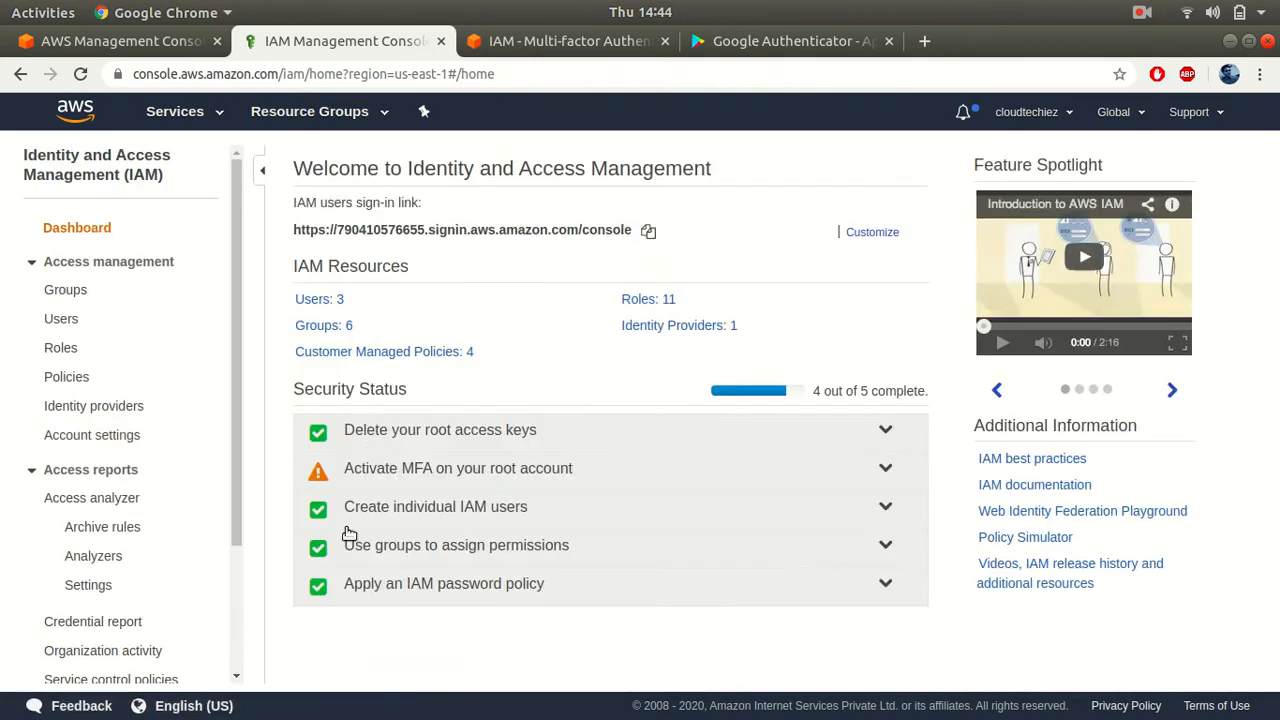